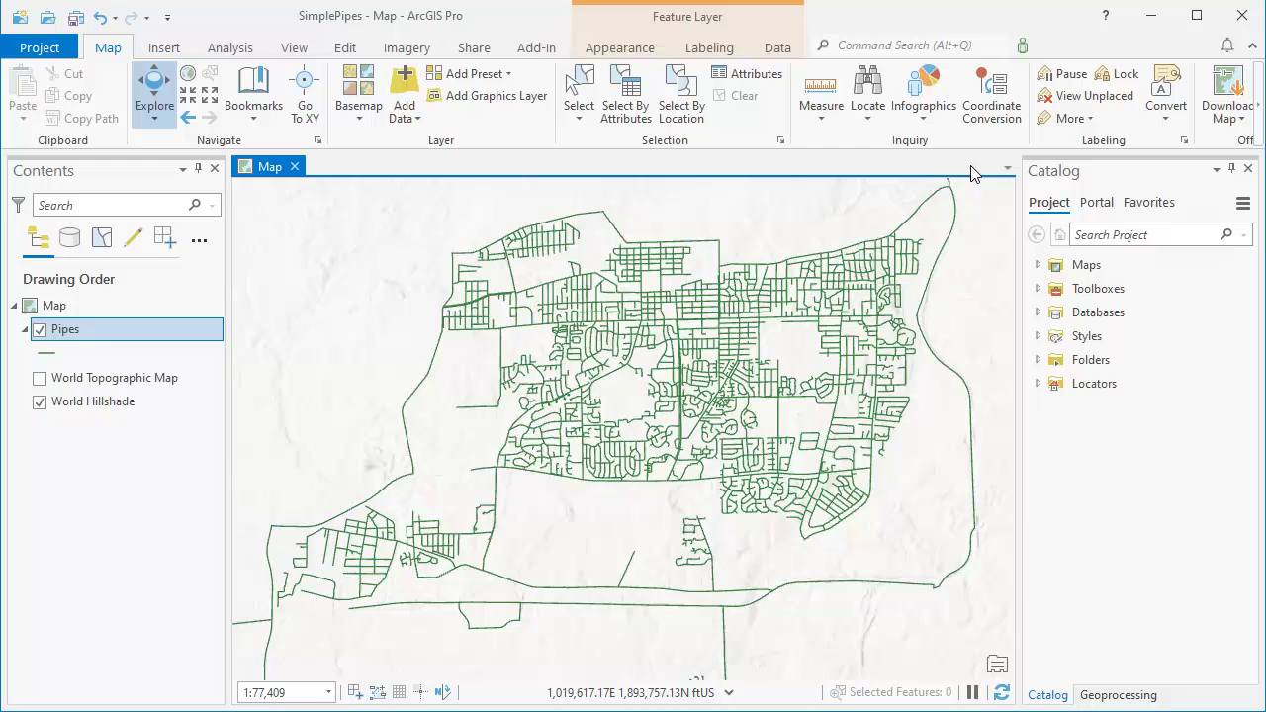
Inspect the Pipes layer's attribute table in ArcGIS Pro, then close it.
right_click(87, 333)
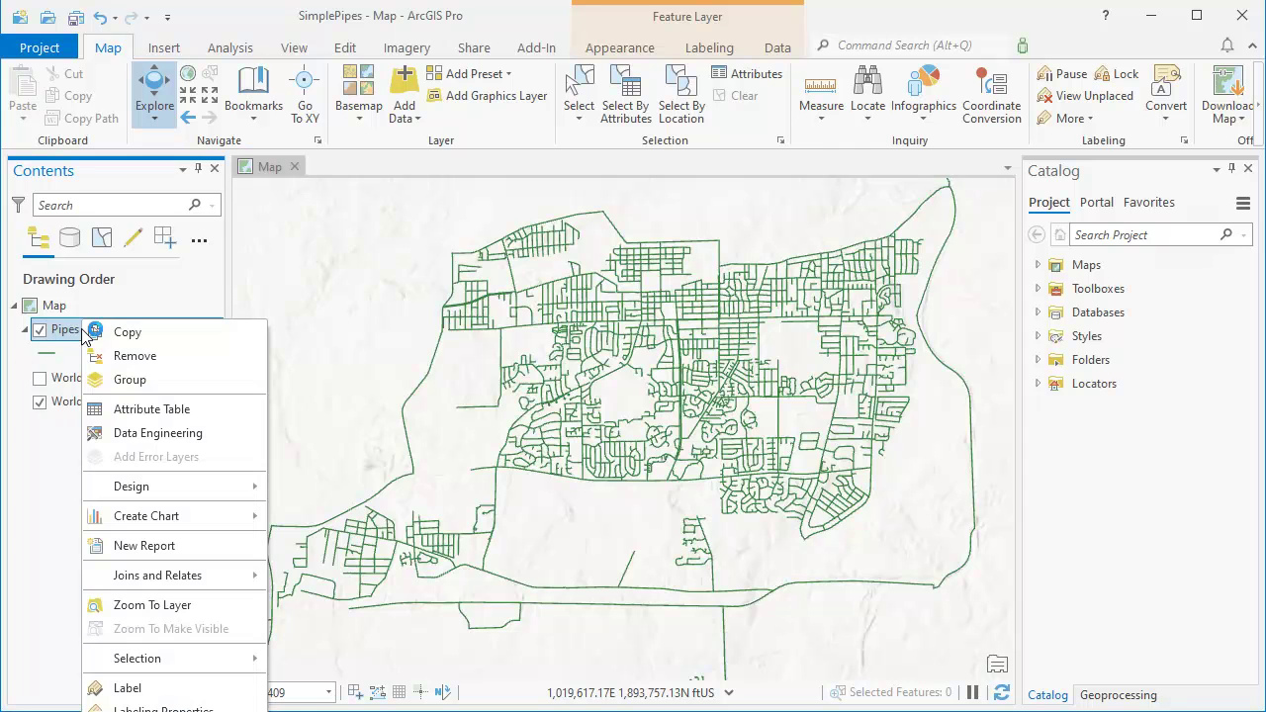
click(151, 409)
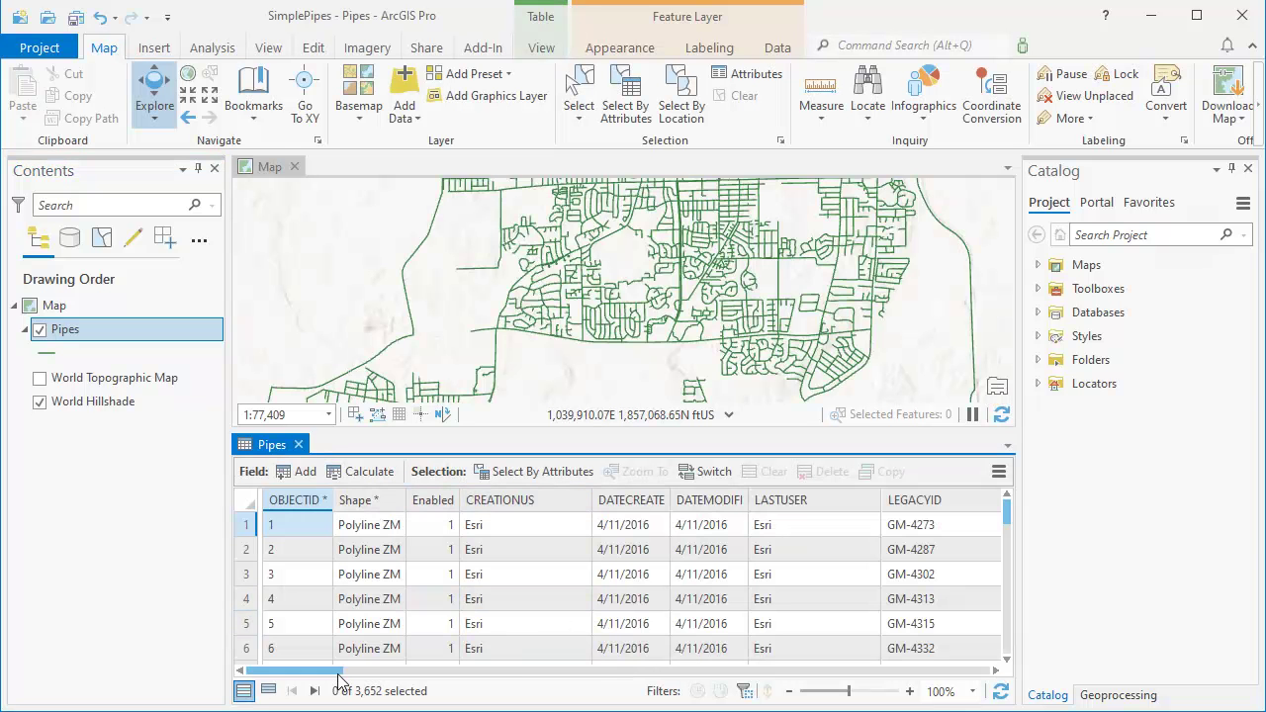
drag(342, 672, 999, 675)
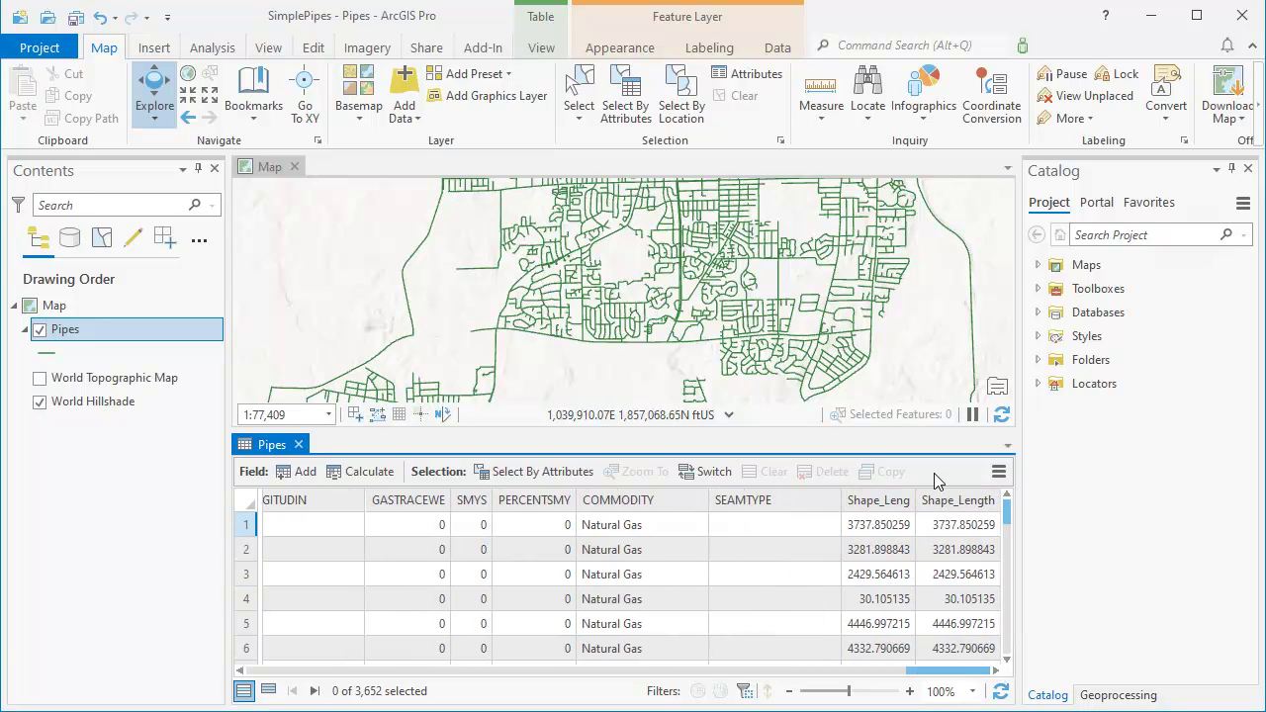
mouse_move(954, 510)
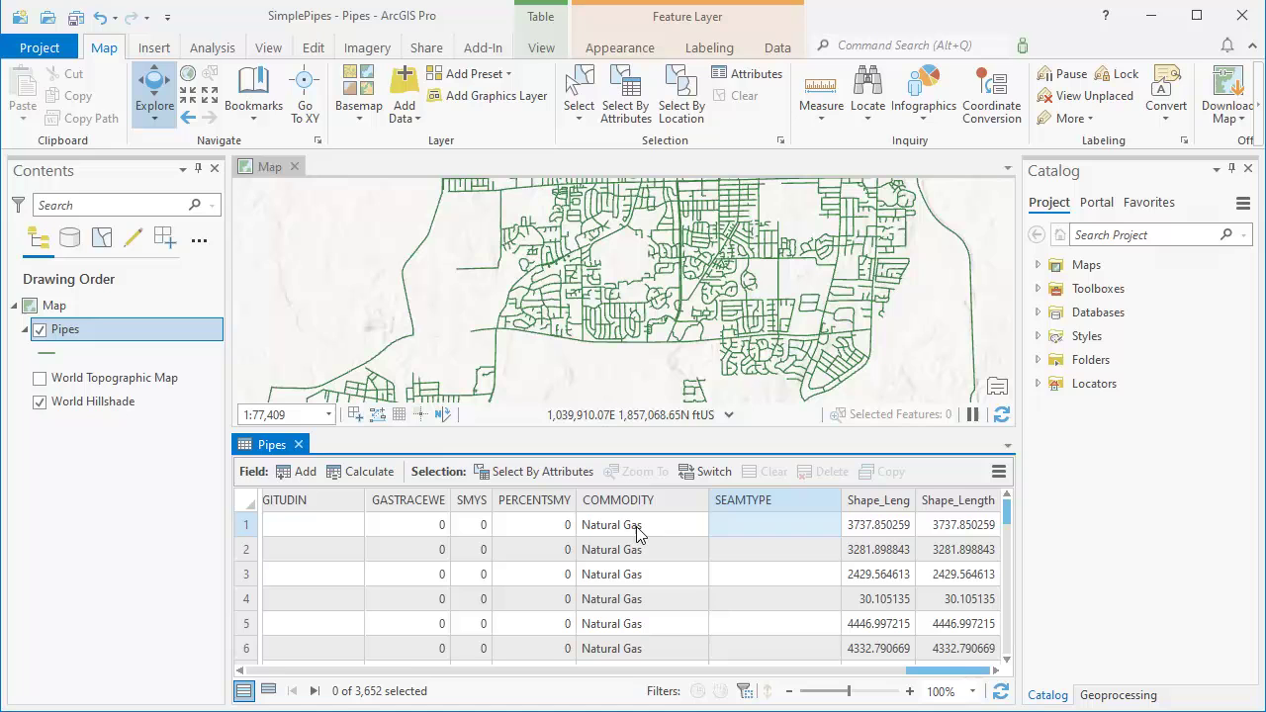
click(297, 445)
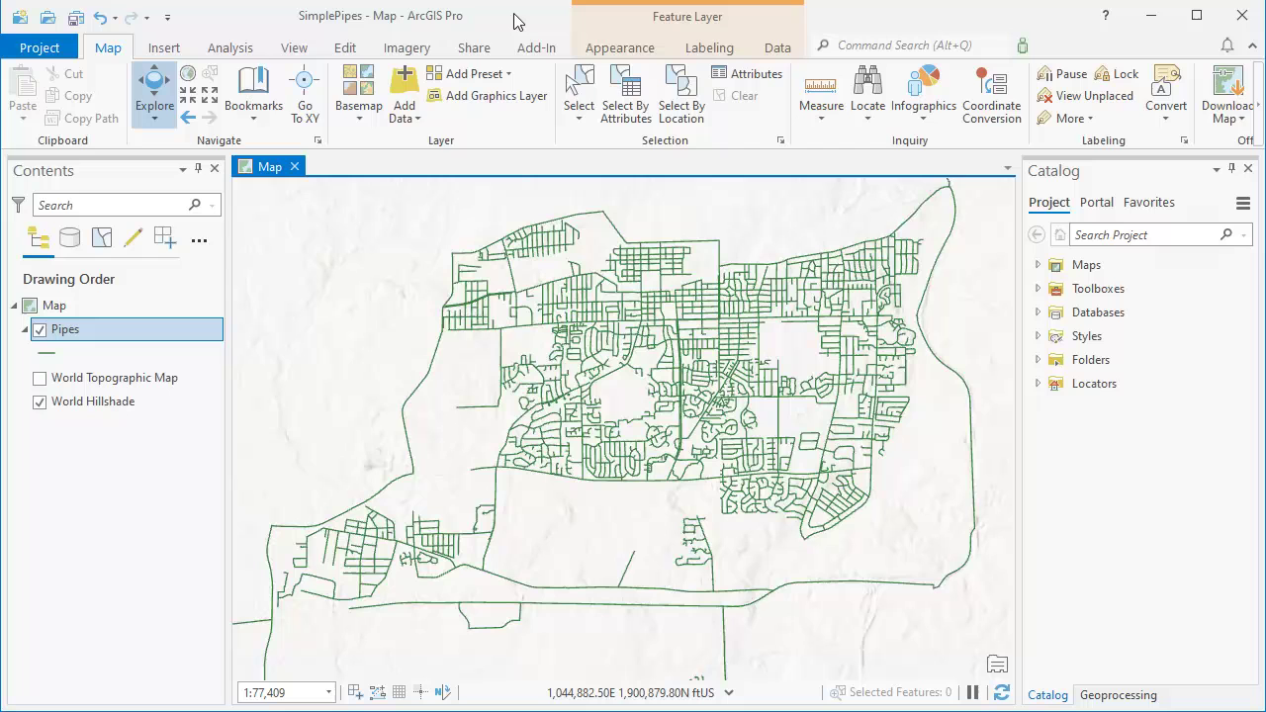
Launch SQL for ArcGIS Pro from the Add-In menu and enlarge its window to fill the screen.
click(534, 47)
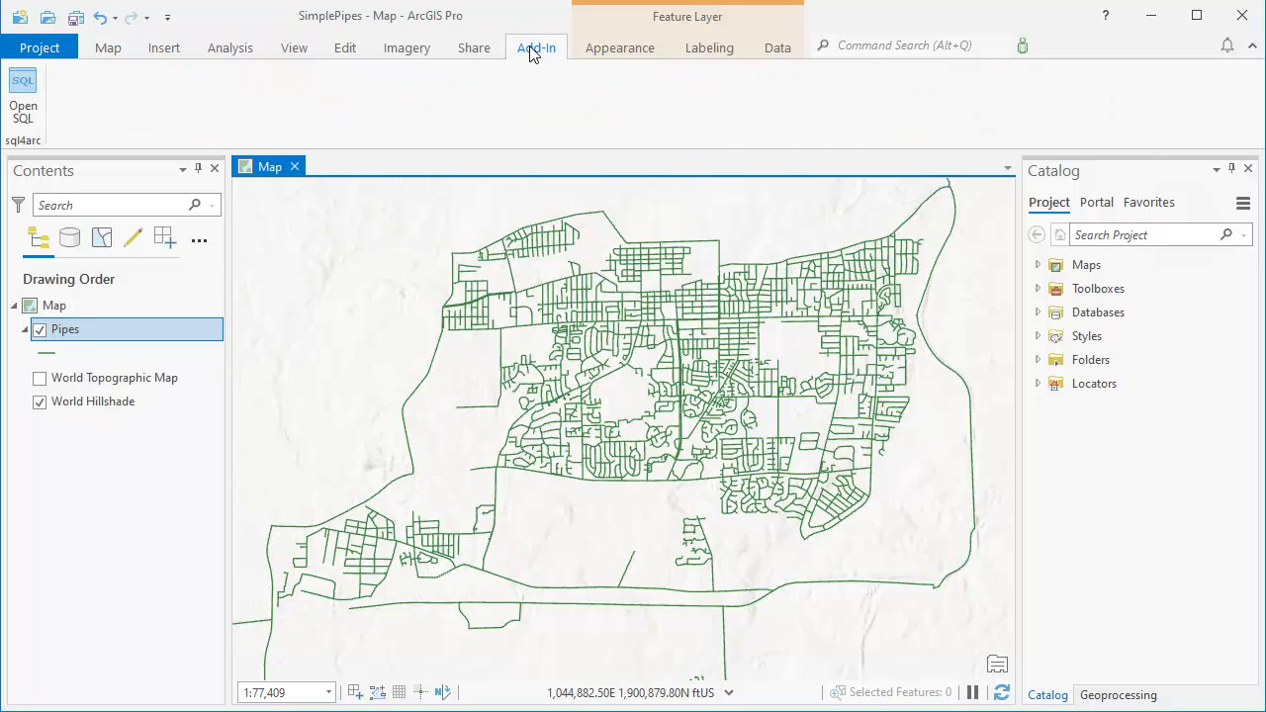
click(25, 102)
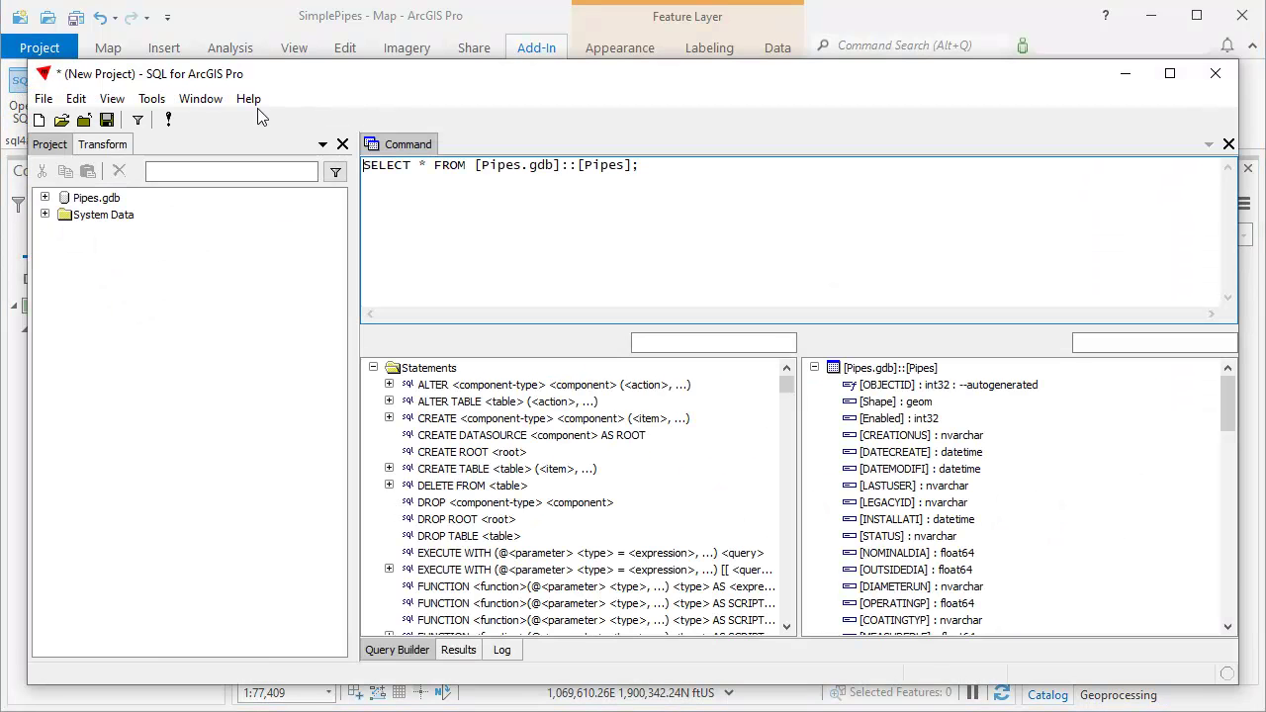
drag(405, 94, 371, 17)
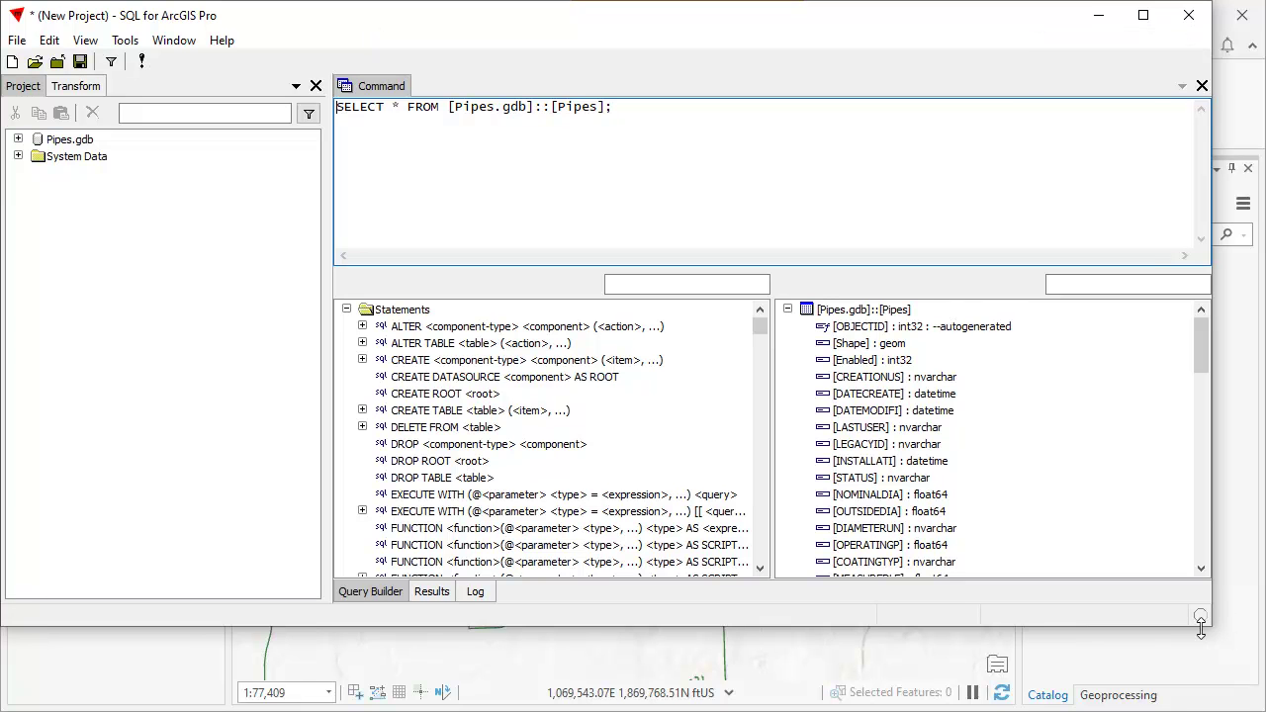
drag(1213, 625, 1265, 710)
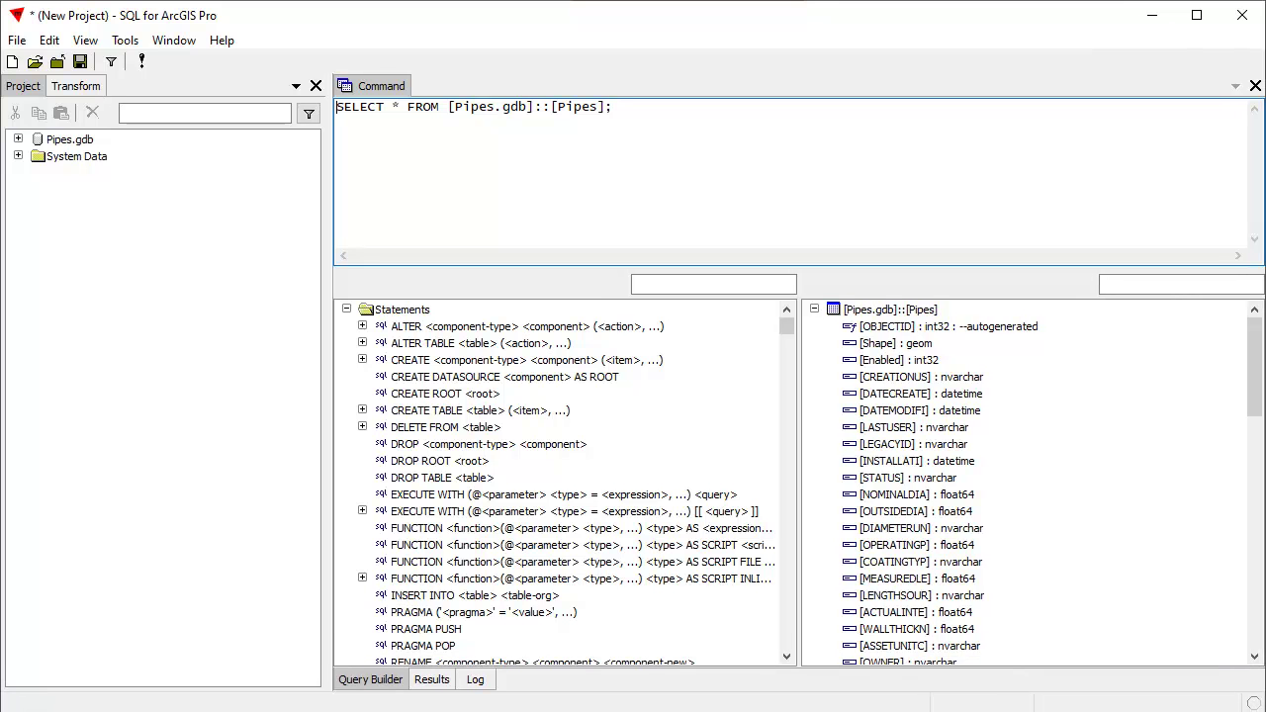
drag(1265, 710, 1264, 710)
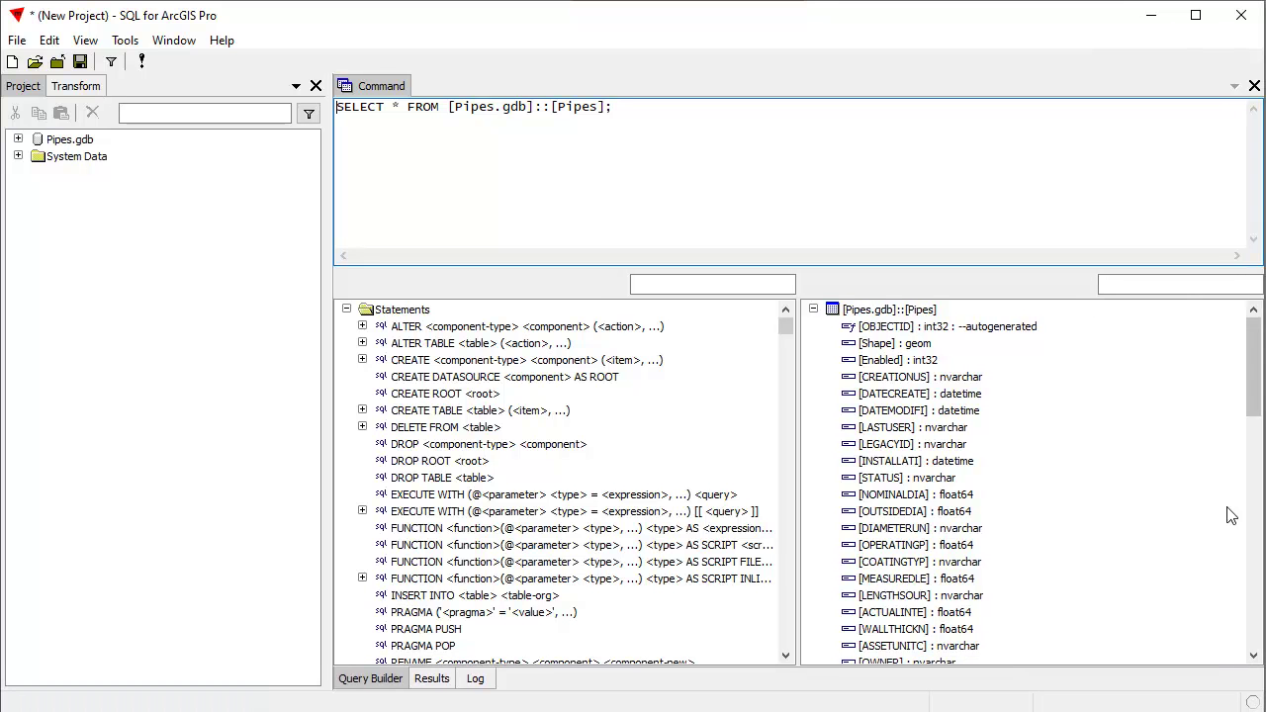
Expand Pipes.gdb to list the Pipes table and select the existing query text.
click(18, 139)
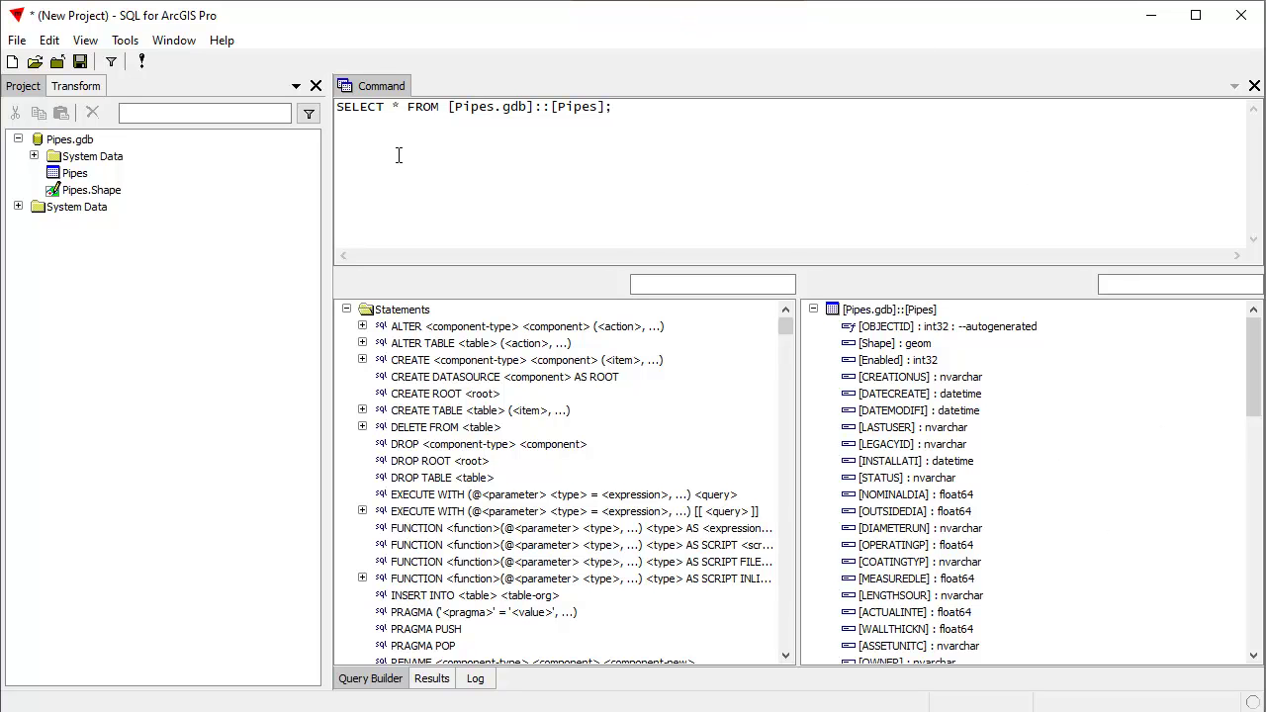
click(670, 120)
key(ctrl+a)
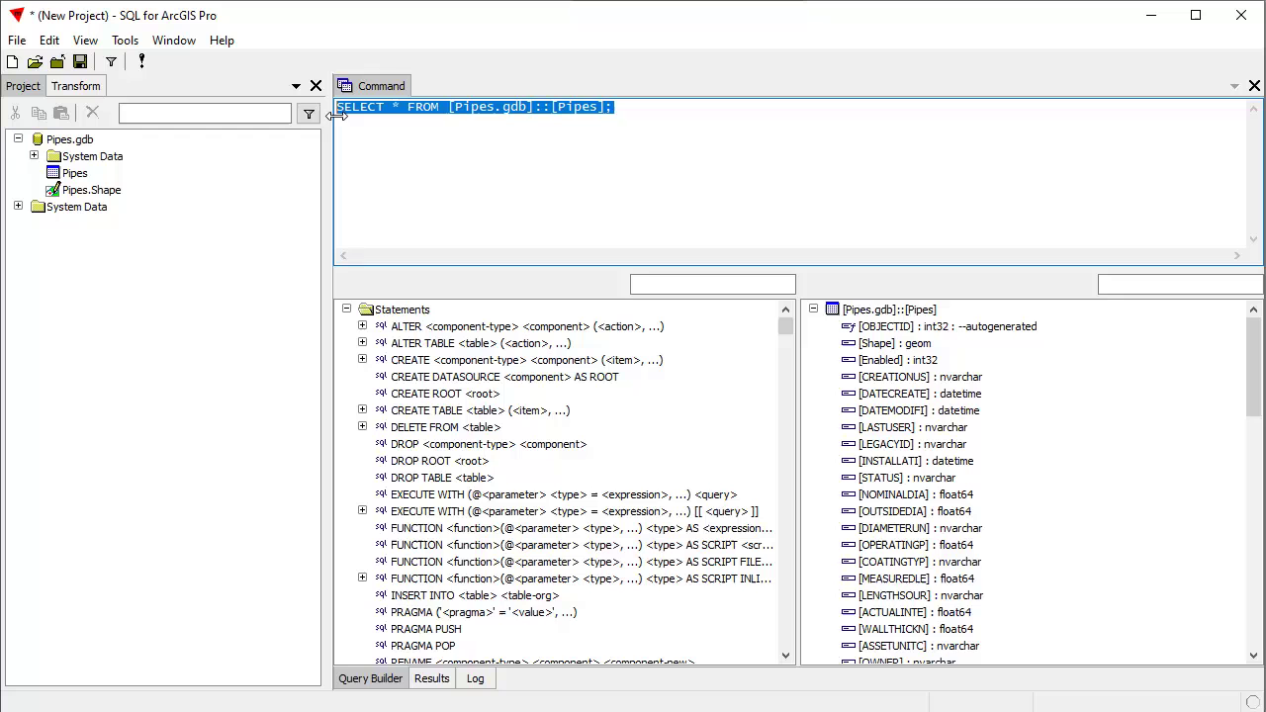
click(609, 153)
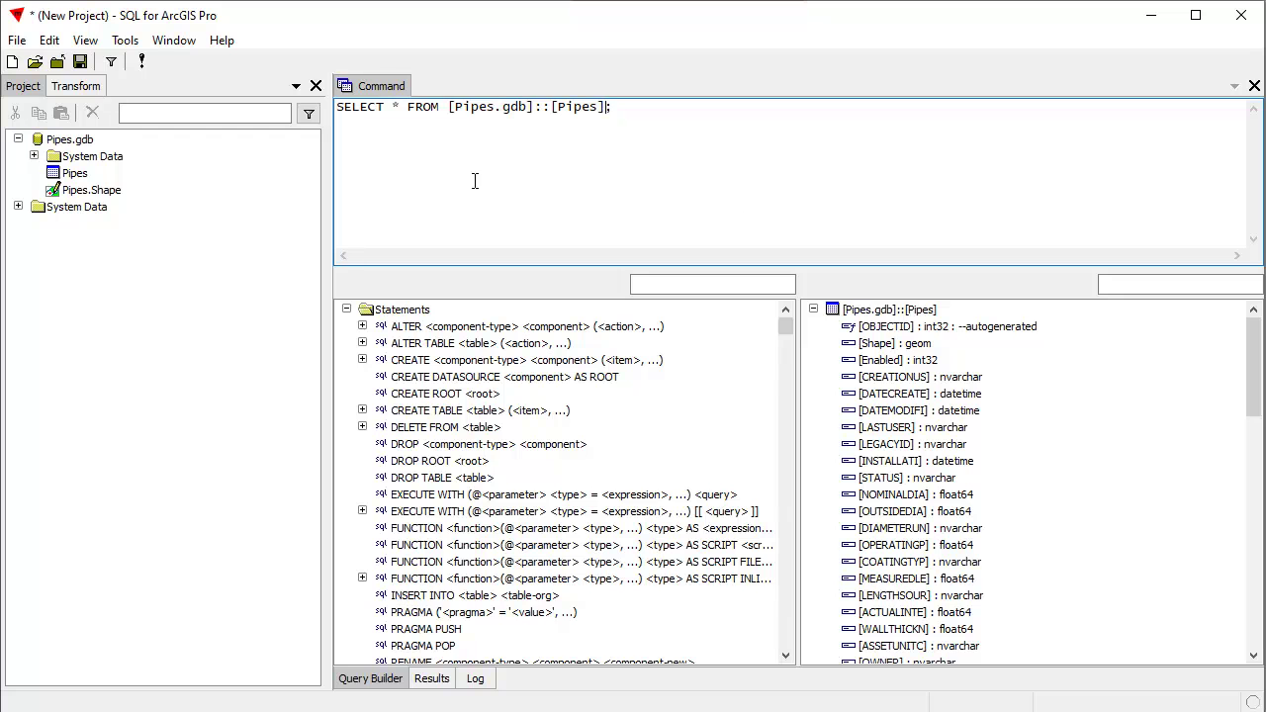
Open the Pipes table in its own tab, browse across its columns, and go back to the Command editor.
double_click(74, 173)
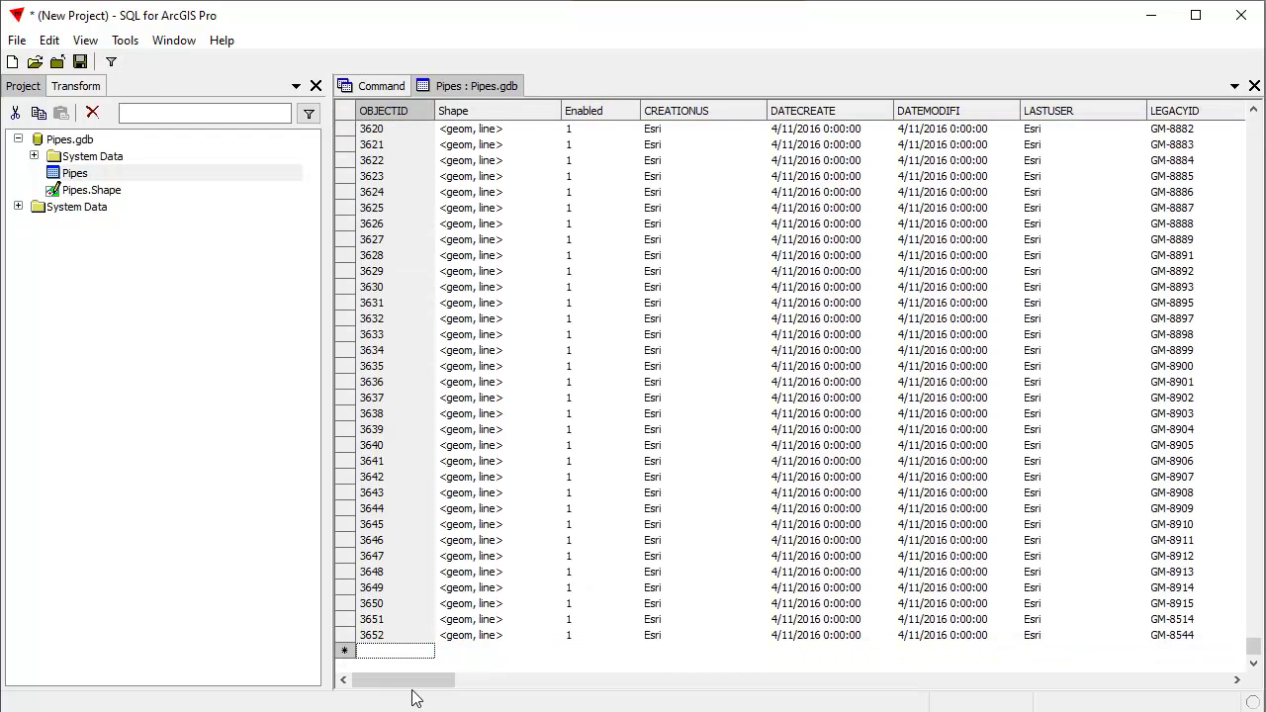
drag(421, 690, 1227, 698)
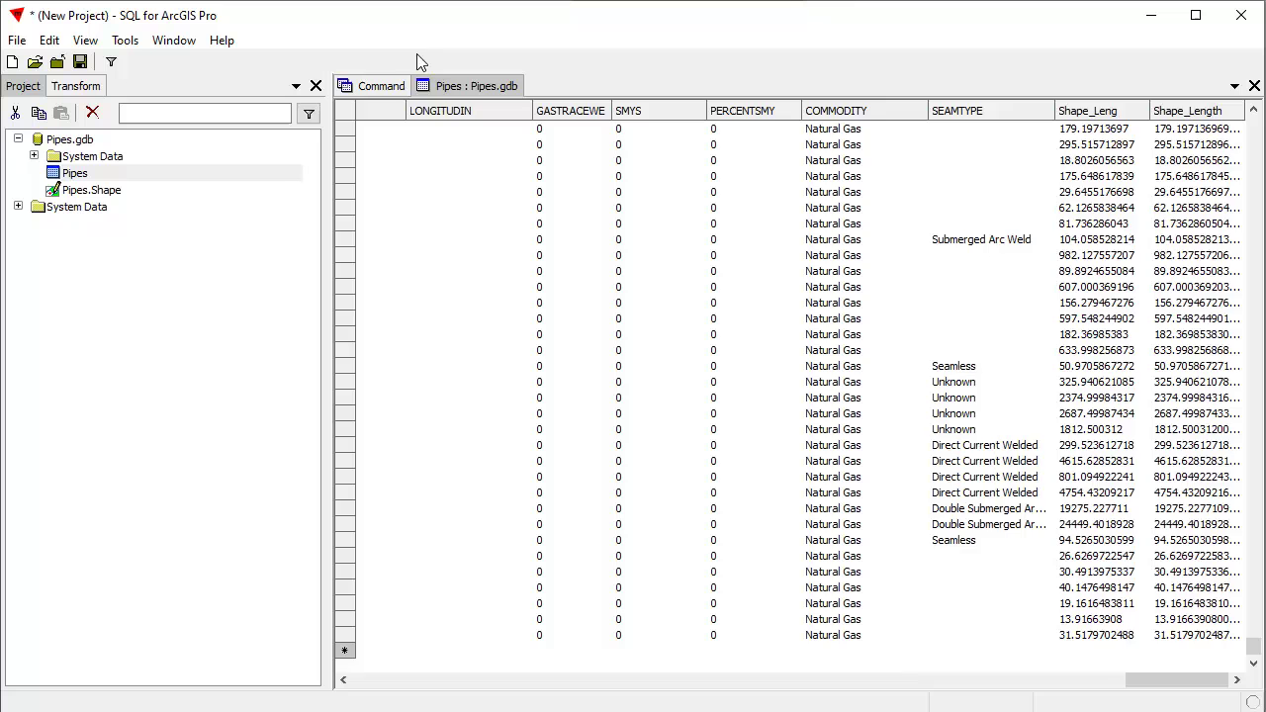
click(380, 86)
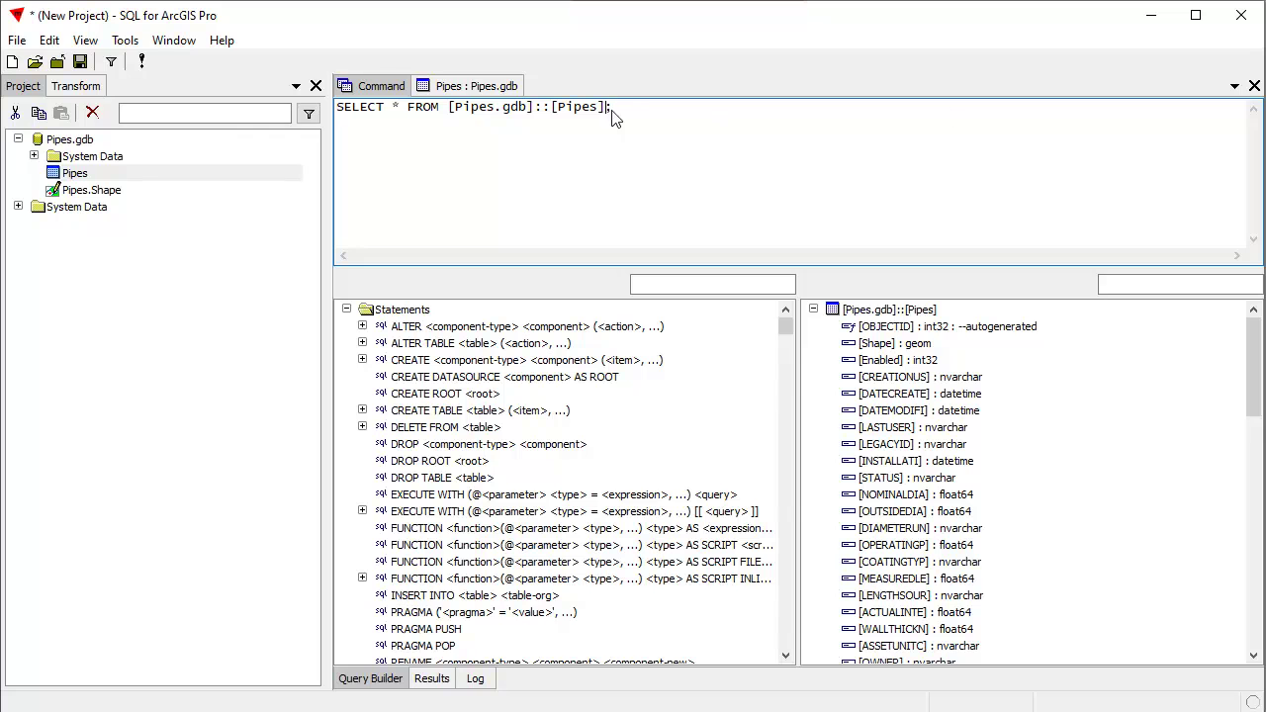
Overwrite the SELECT query with an ALTER TABLE adding NVARCHAR PipeType and Source and INT32 Diameter.
drag(633, 112, 236, 99)
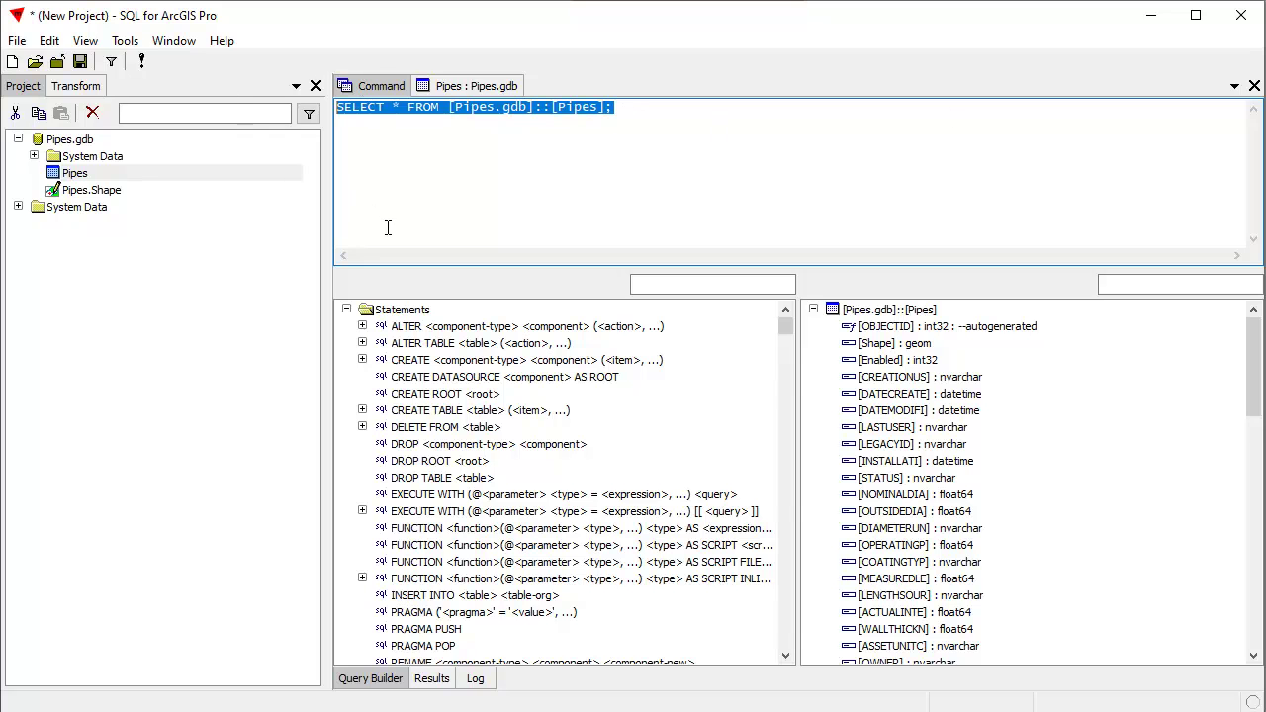
text(ALTER TABLE [Pipes.gdb]::[Pipes] (    ADD [PipeType] NVARCHAR,    ADD [Source] NVARCHAR,    ADD [Diameter] INT32    );)
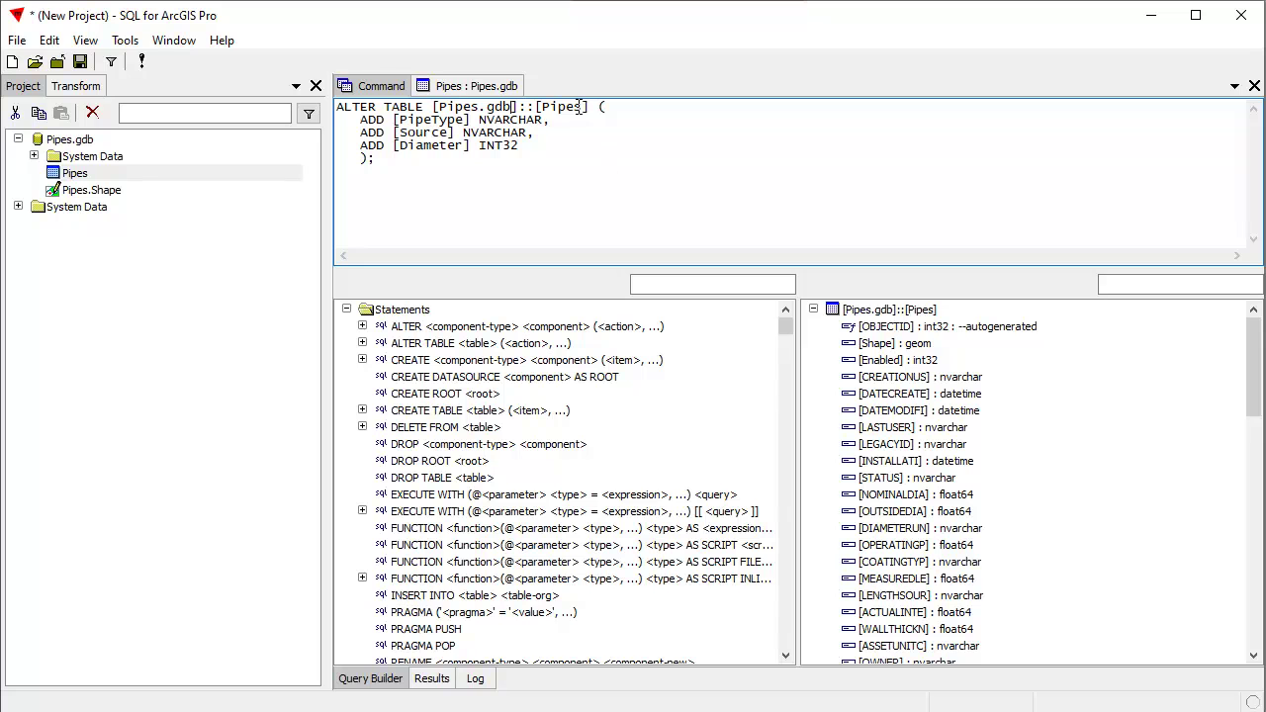
drag(592, 107, 431, 106)
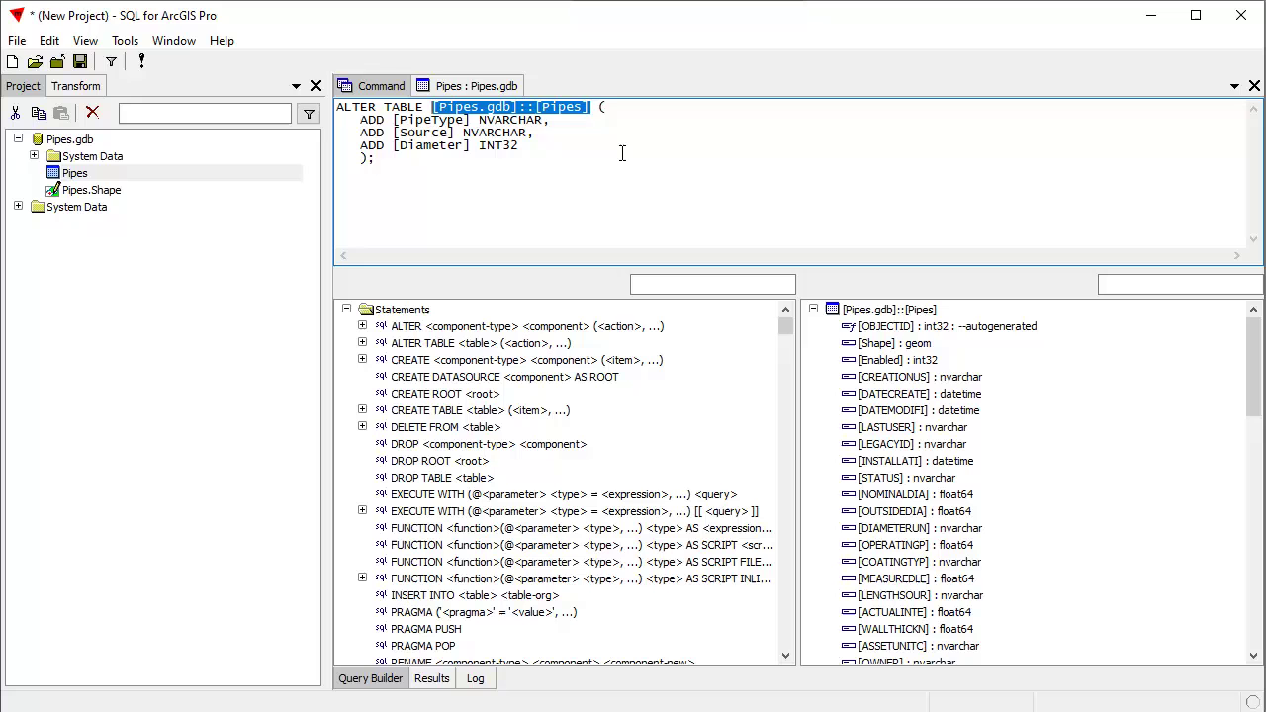
key(Delete)
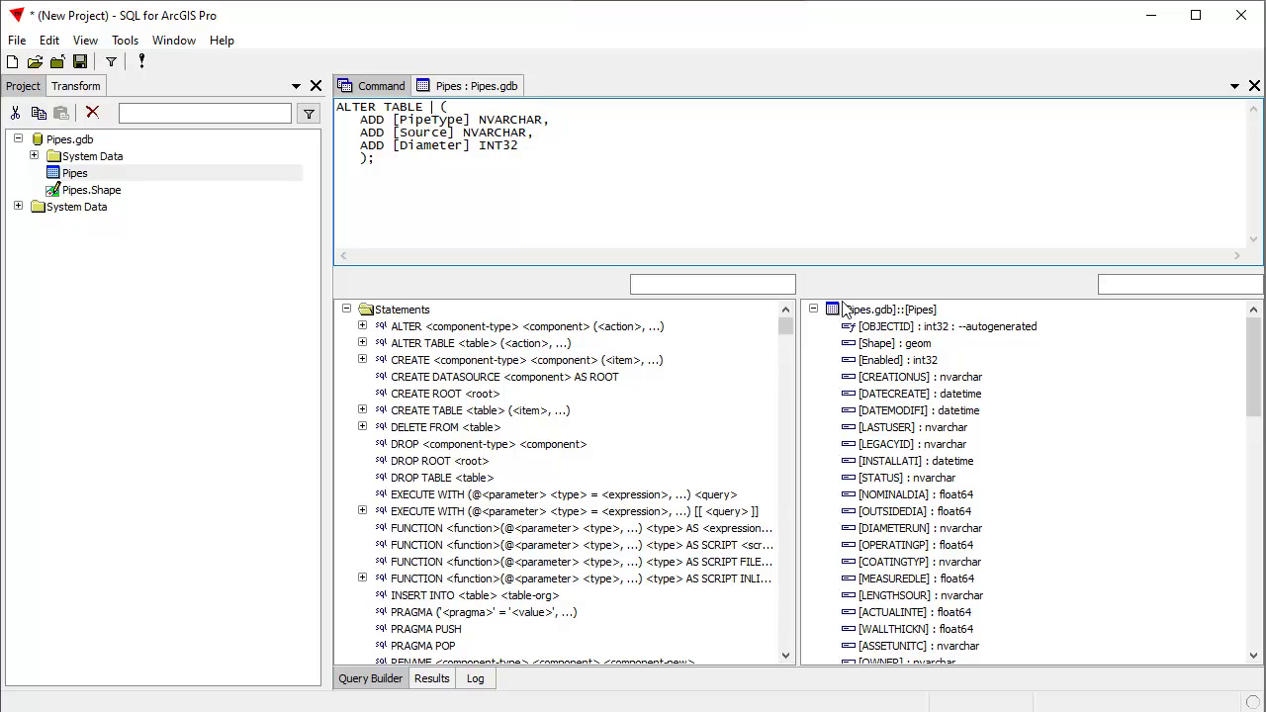
double_click(874, 311)
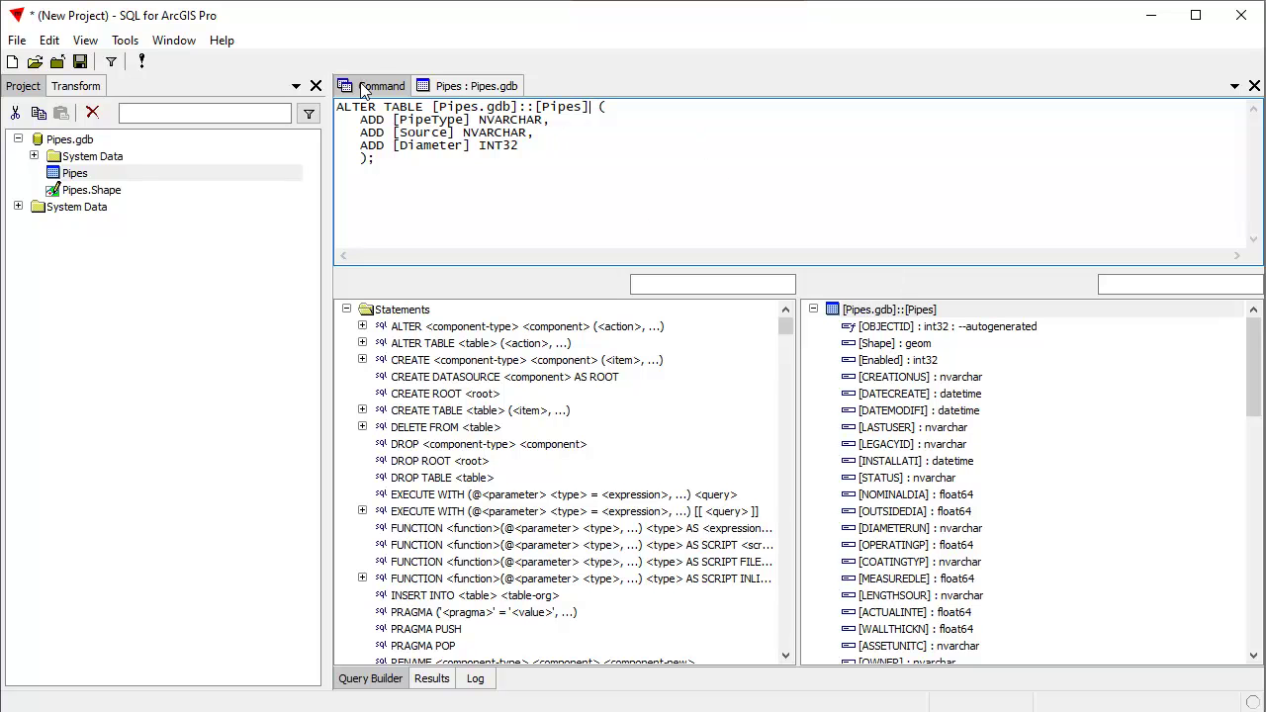
Run the ALTER TABLE statement and confirm the Pipes table shows empty PipeType, Source and Diameter columns.
click(463, 87)
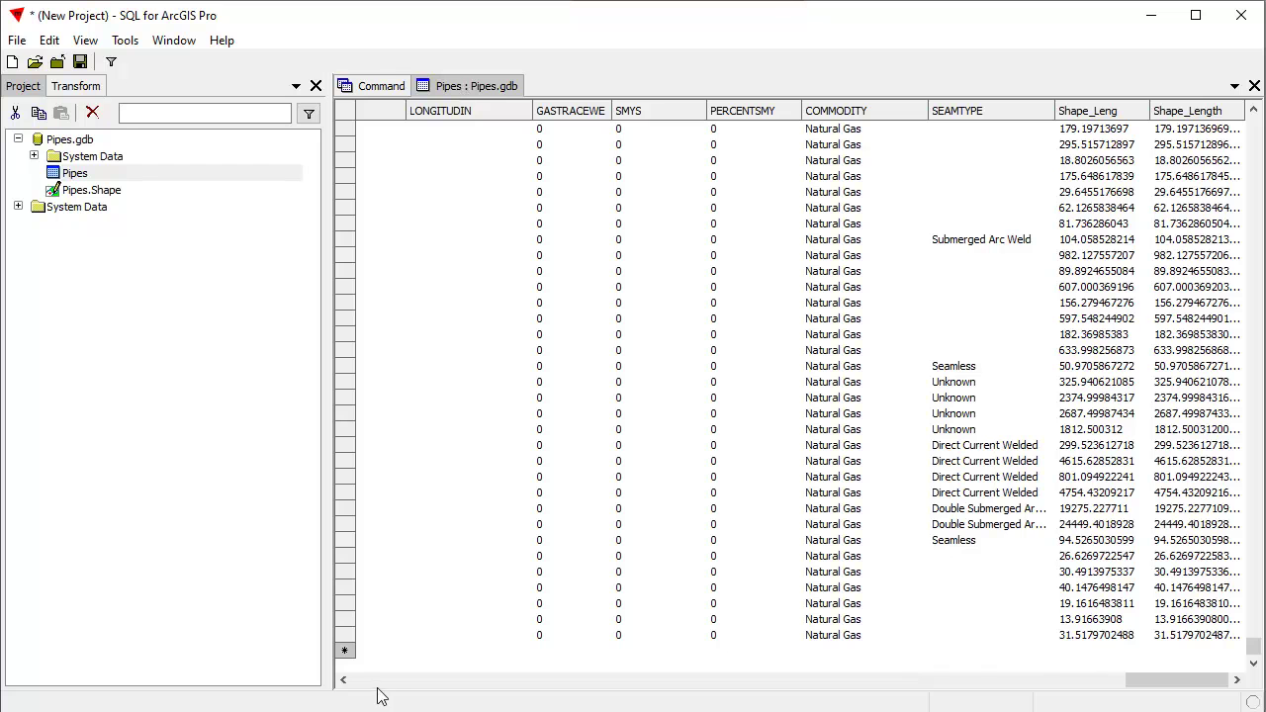
drag(1139, 684, 1231, 690)
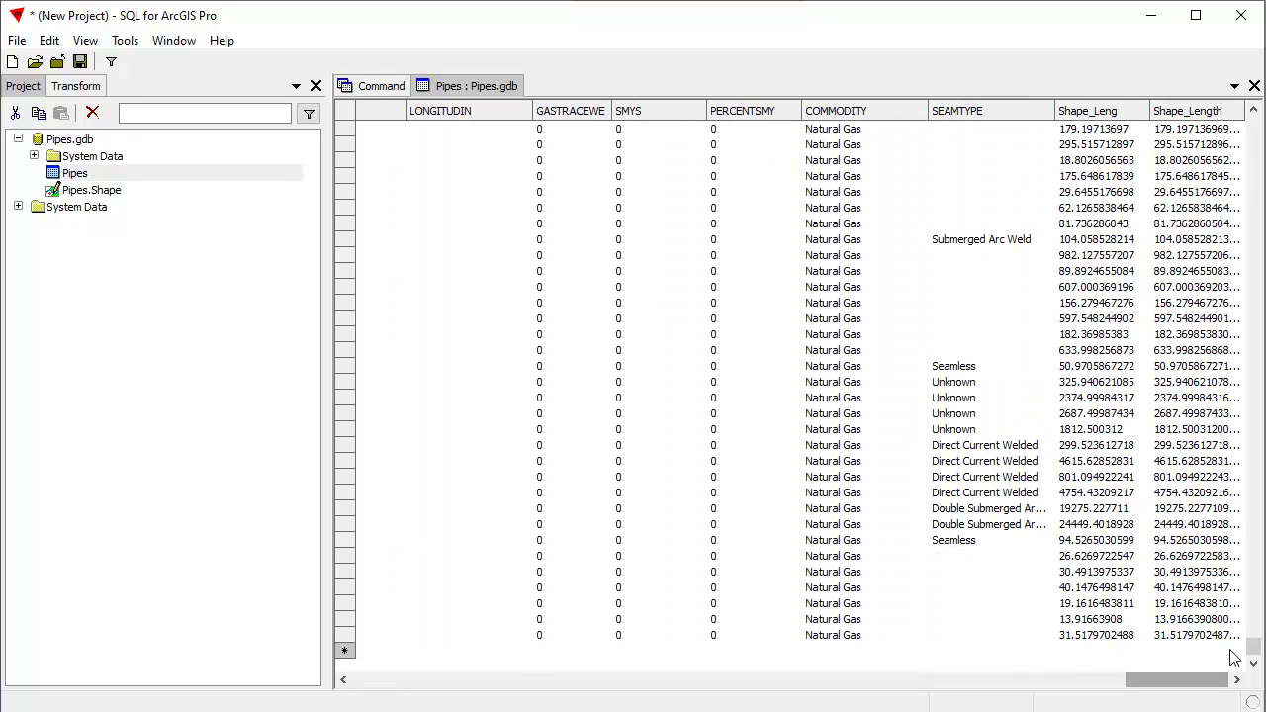
click(376, 87)
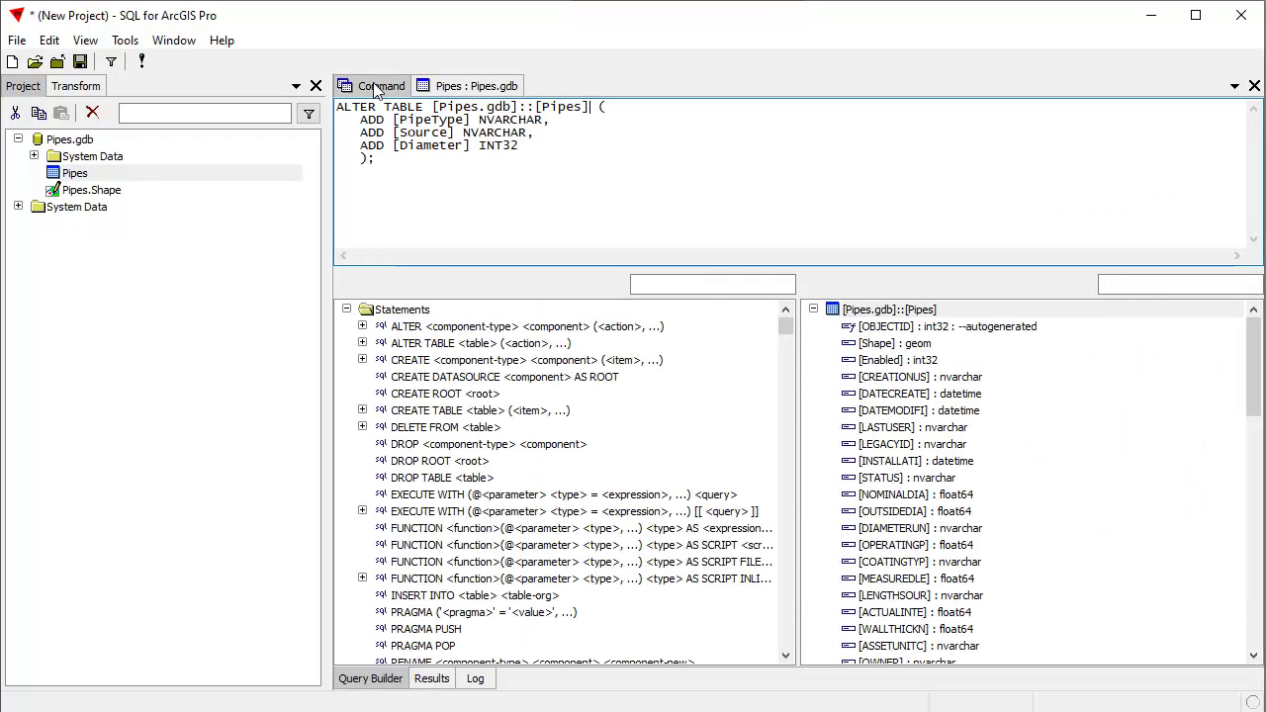
click(142, 64)
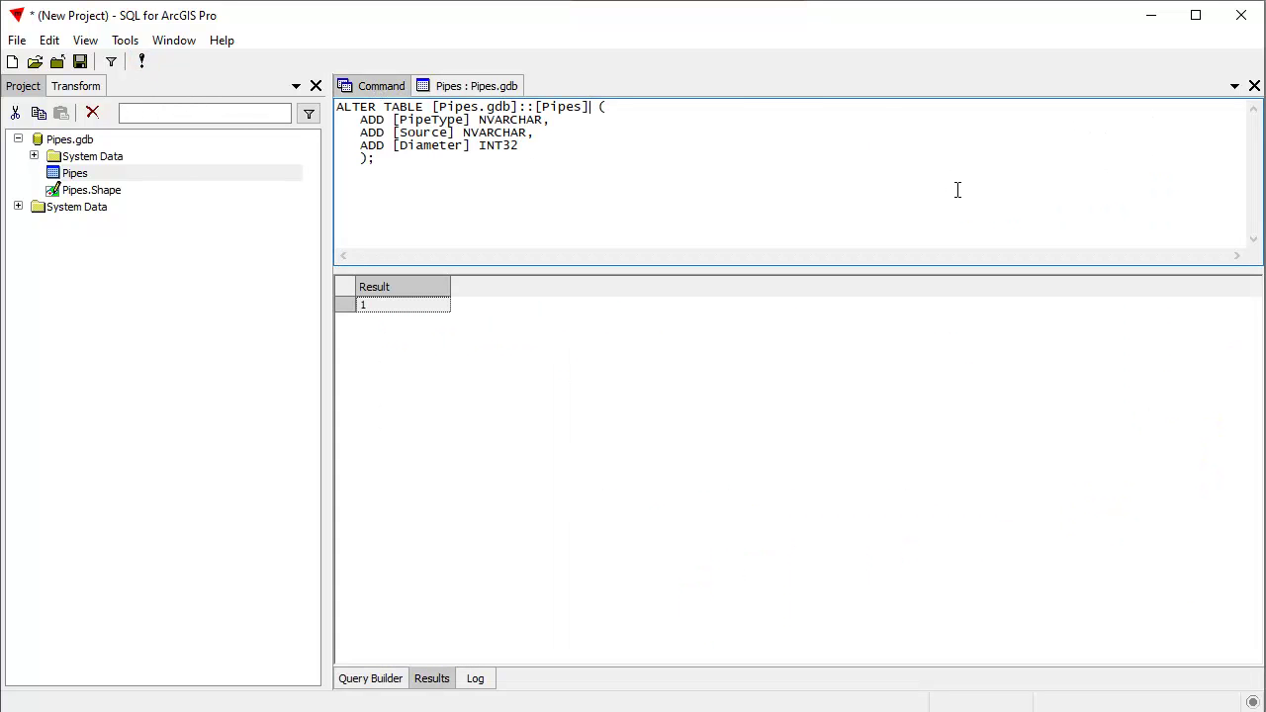
click(470, 89)
drag(445, 681, 1192, 643)
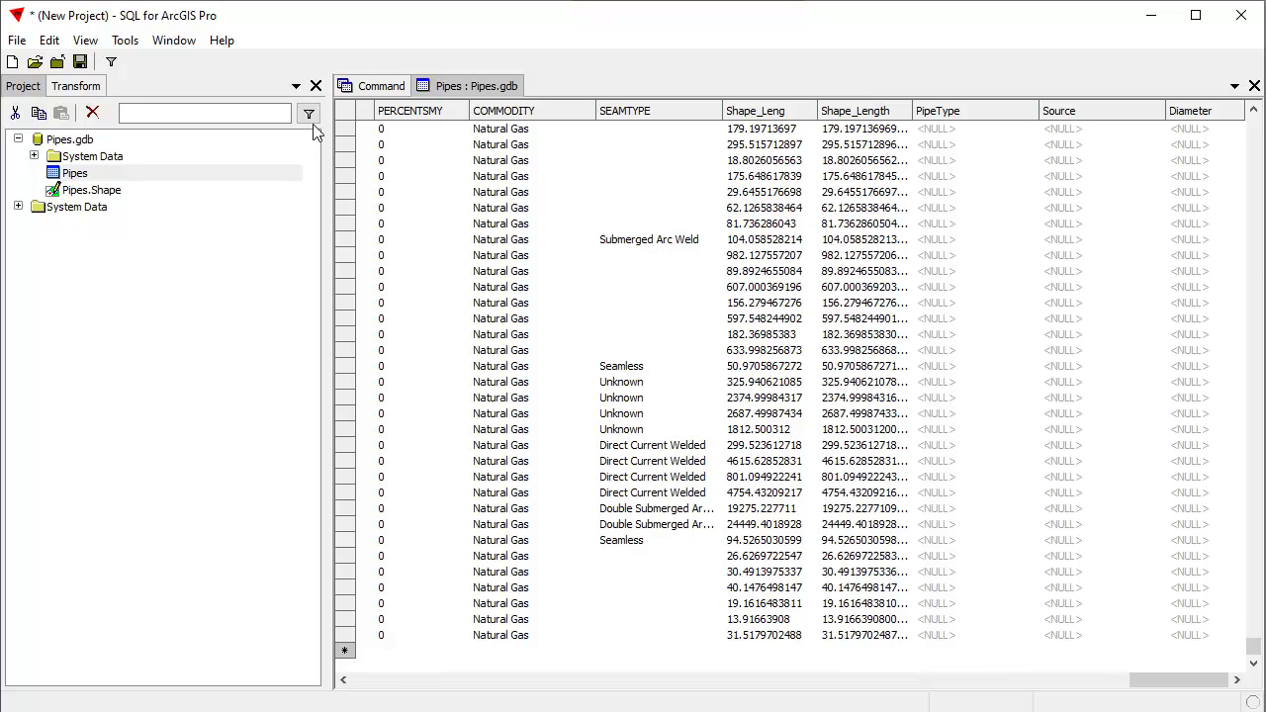
Paste an UPDATE setting PipeType 'Conduit', Source 'Drawings' and Diameter 12 over the ALTER TABLE text.
click(368, 86)
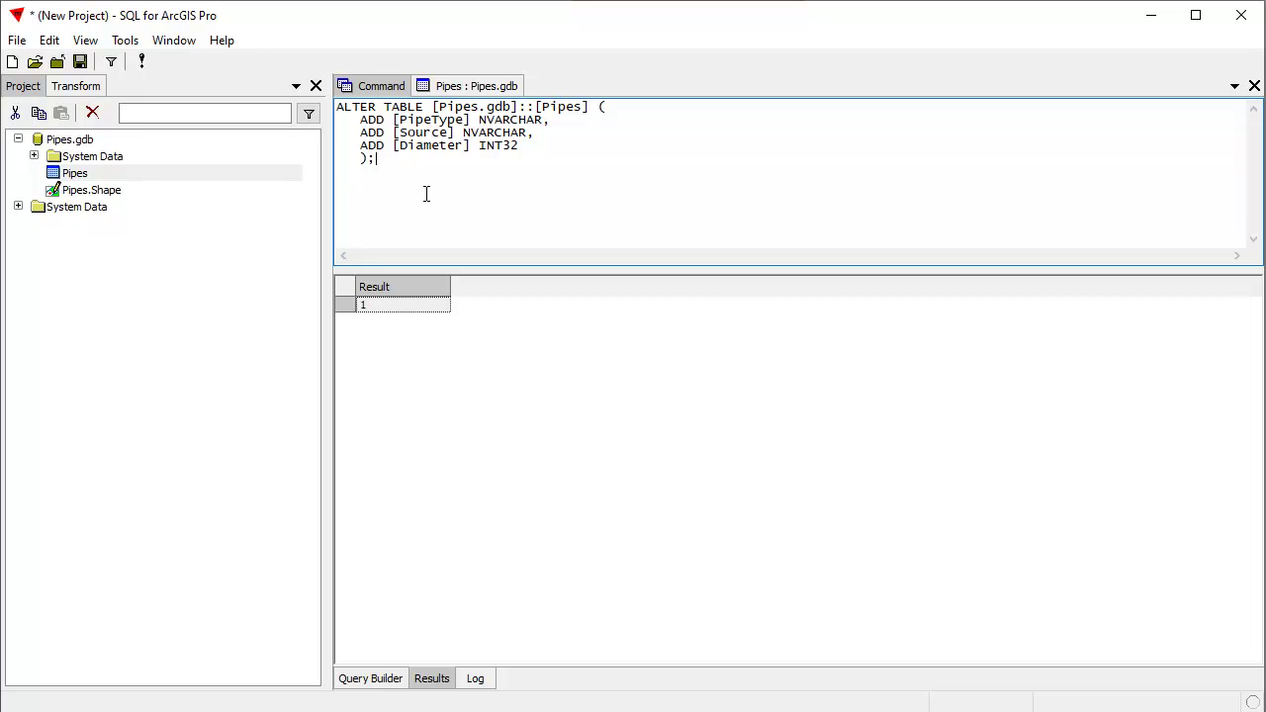
drag(426, 194, 282, 79)
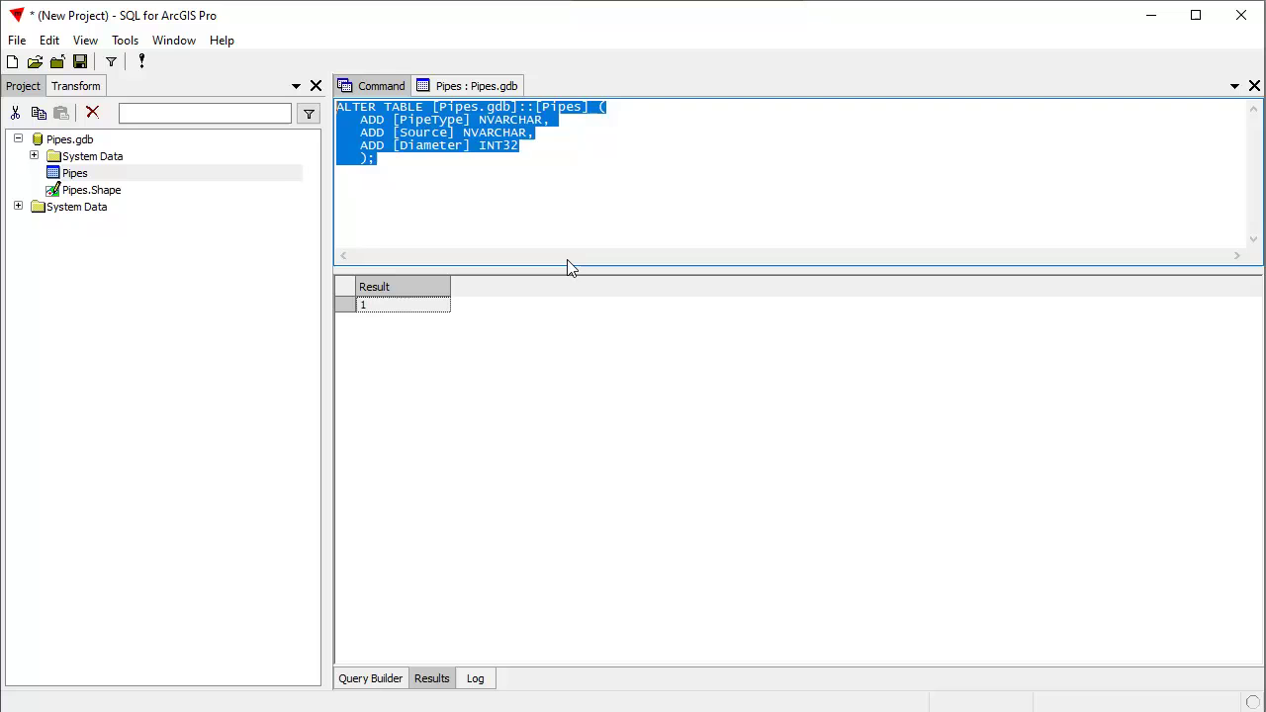
text(UPDATE [Pipes.gdb]::[Pipes] SET    [PipeType] = 'Conduit',    [Source] = 'Drawings',    [Diameter] = 12;)
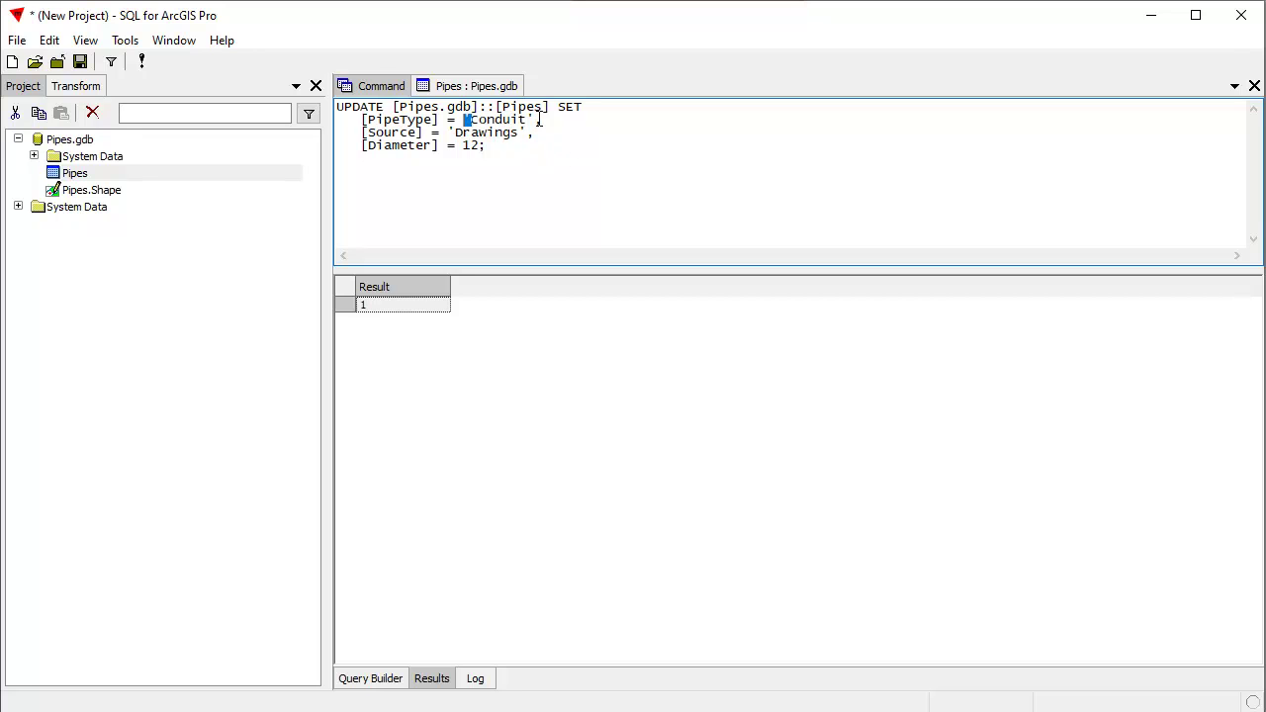
Execute the UPDATE on Pipes, which reports 3652 records changed.
click(532, 118)
click(144, 63)
Refresh the Pipes table and scroll to verify Conduit, Drawings and 12 in every row.
click(478, 87)
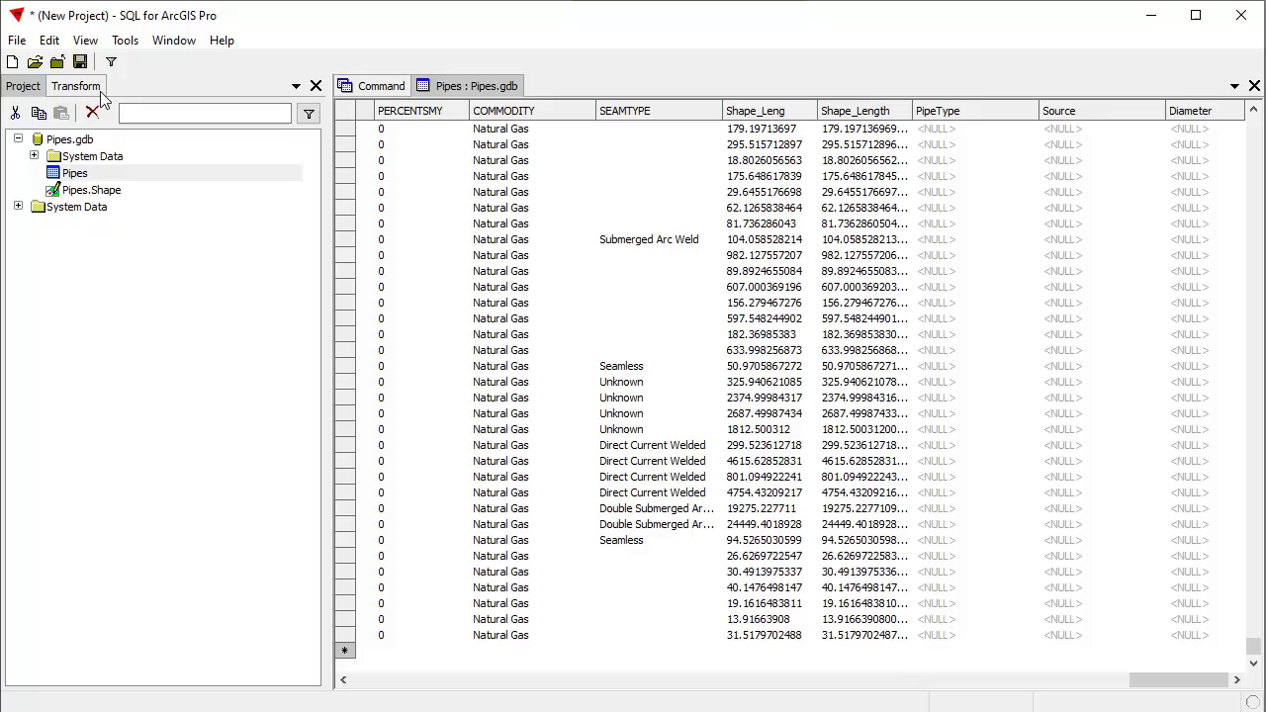
click(86, 39)
click(124, 134)
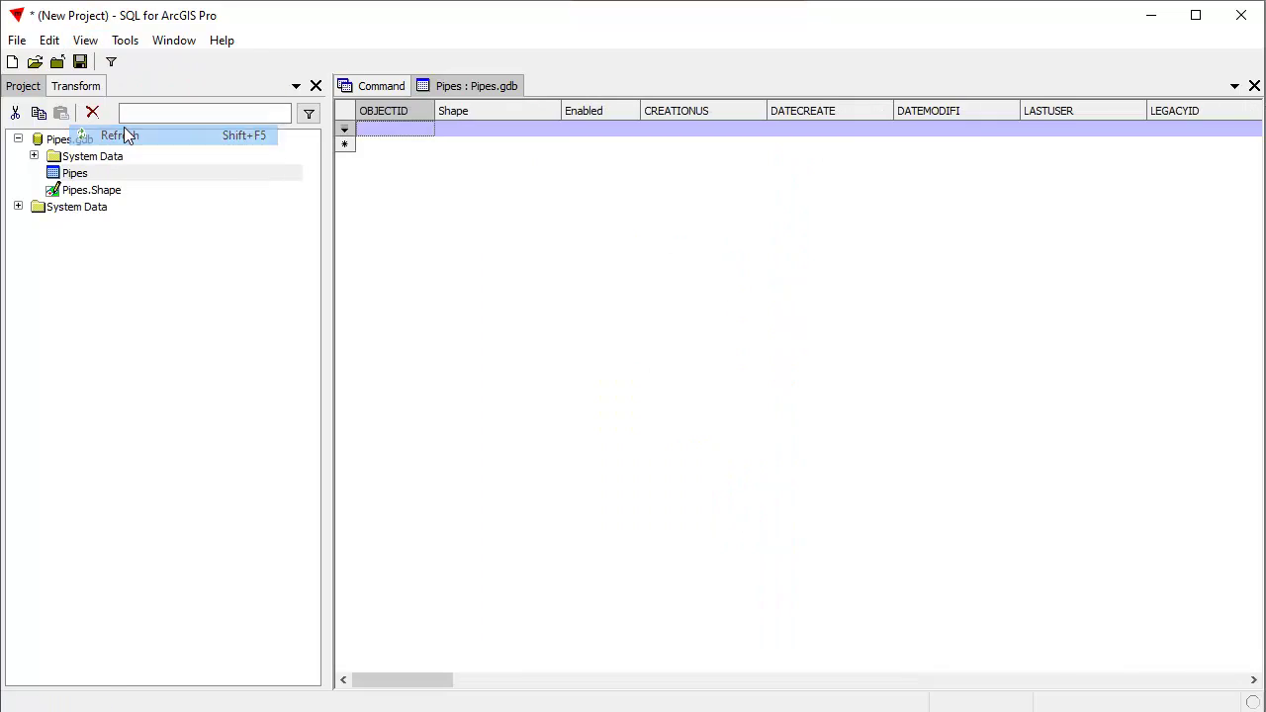
drag(418, 680, 1198, 695)
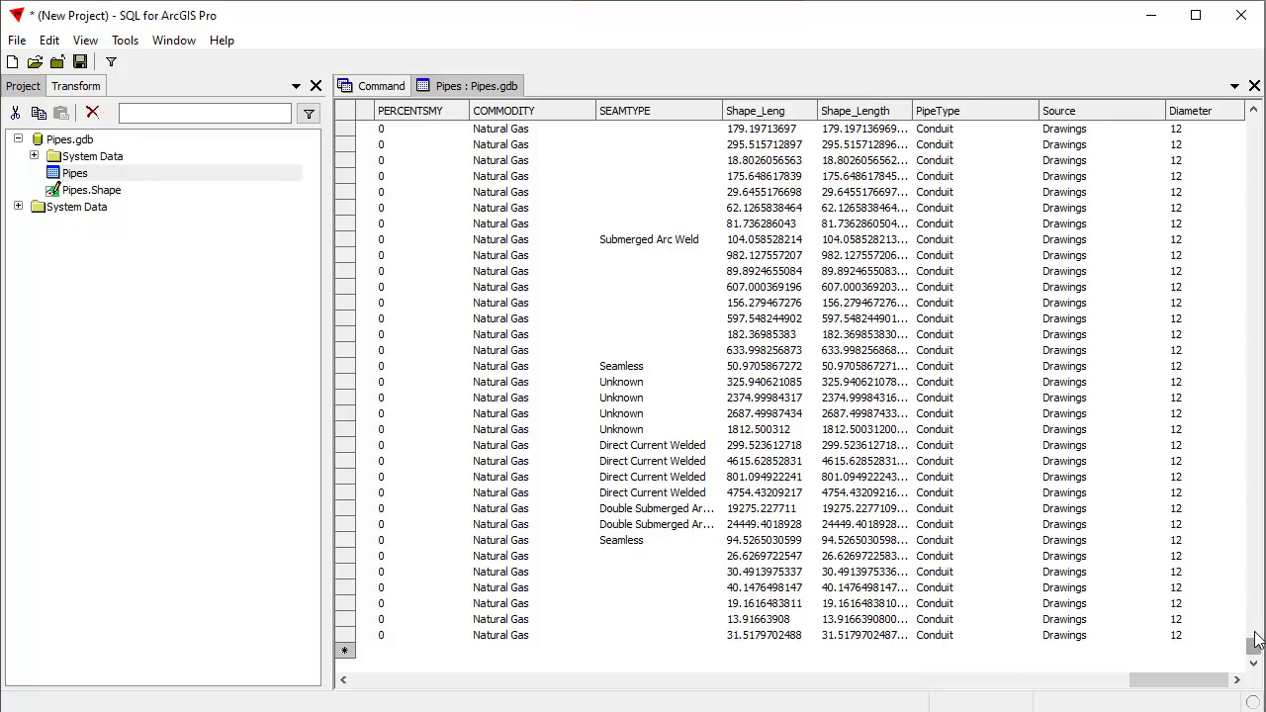
drag(1253, 645, 1179, 144)
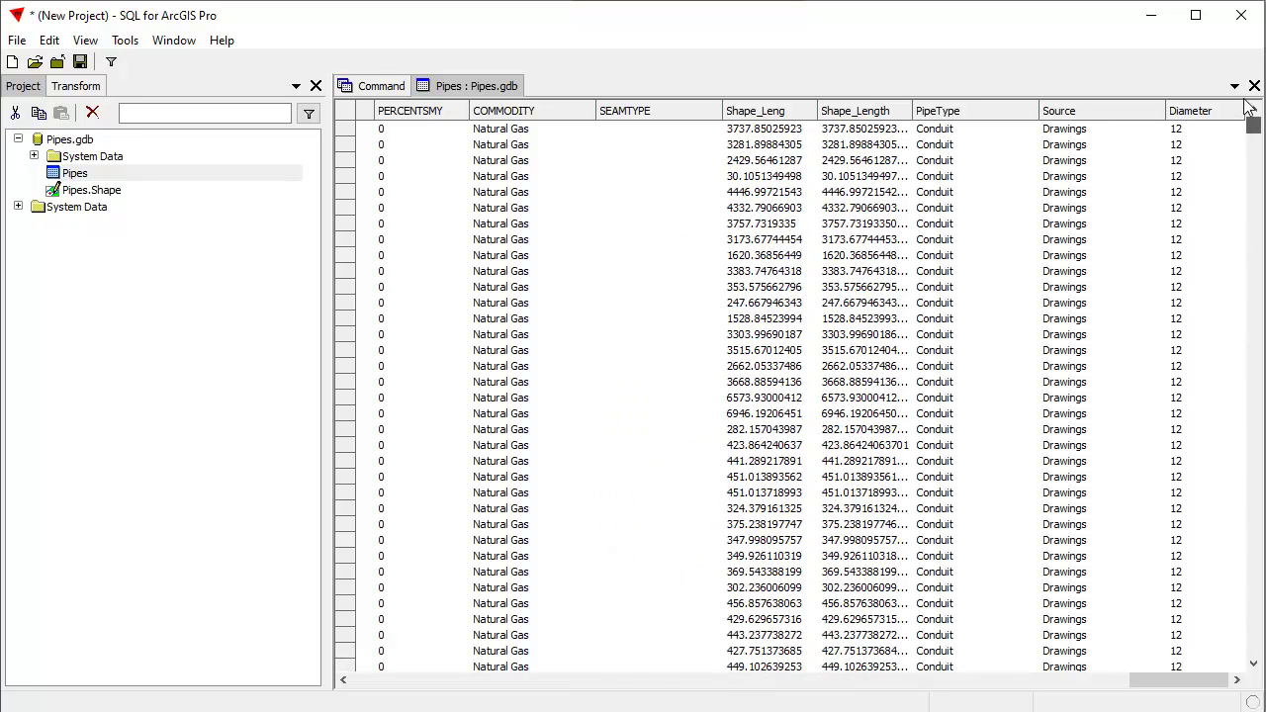
click(386, 87)
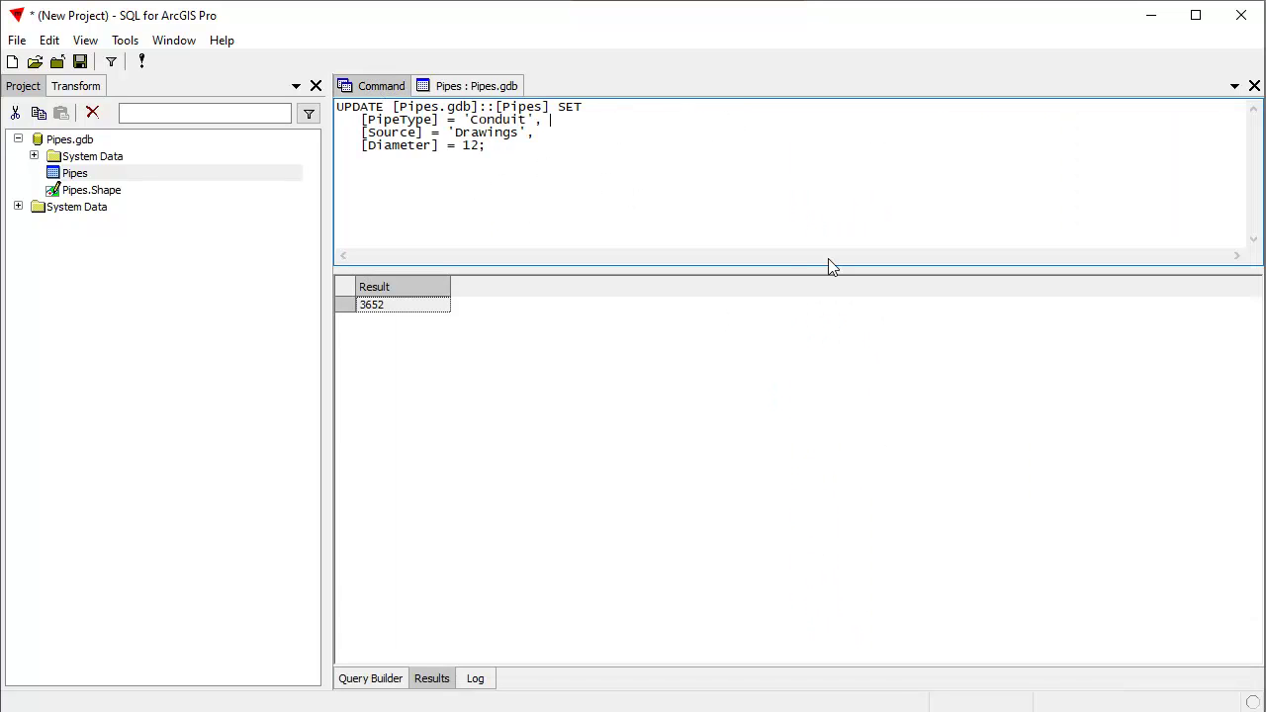
Restore the SQL window and move it aside to reveal the SimplePipes map with the Pipes layer.
double_click(685, 20)
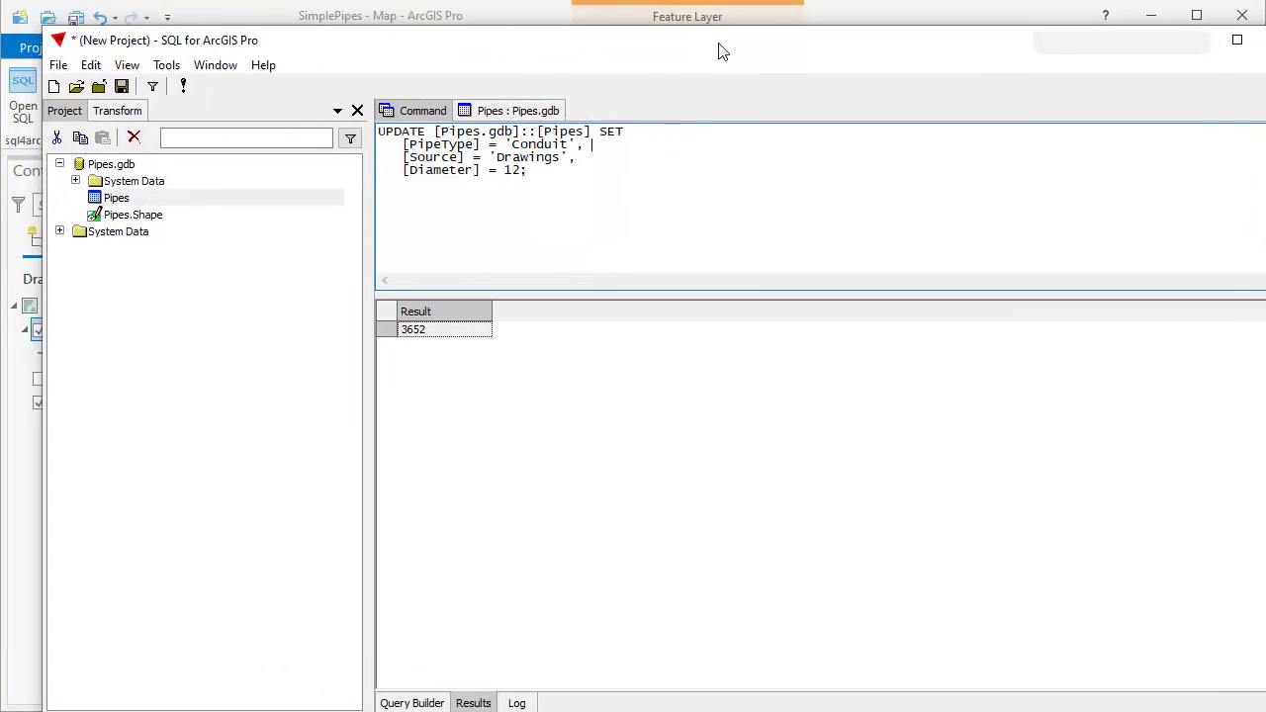
drag(722, 51, 687, 29)
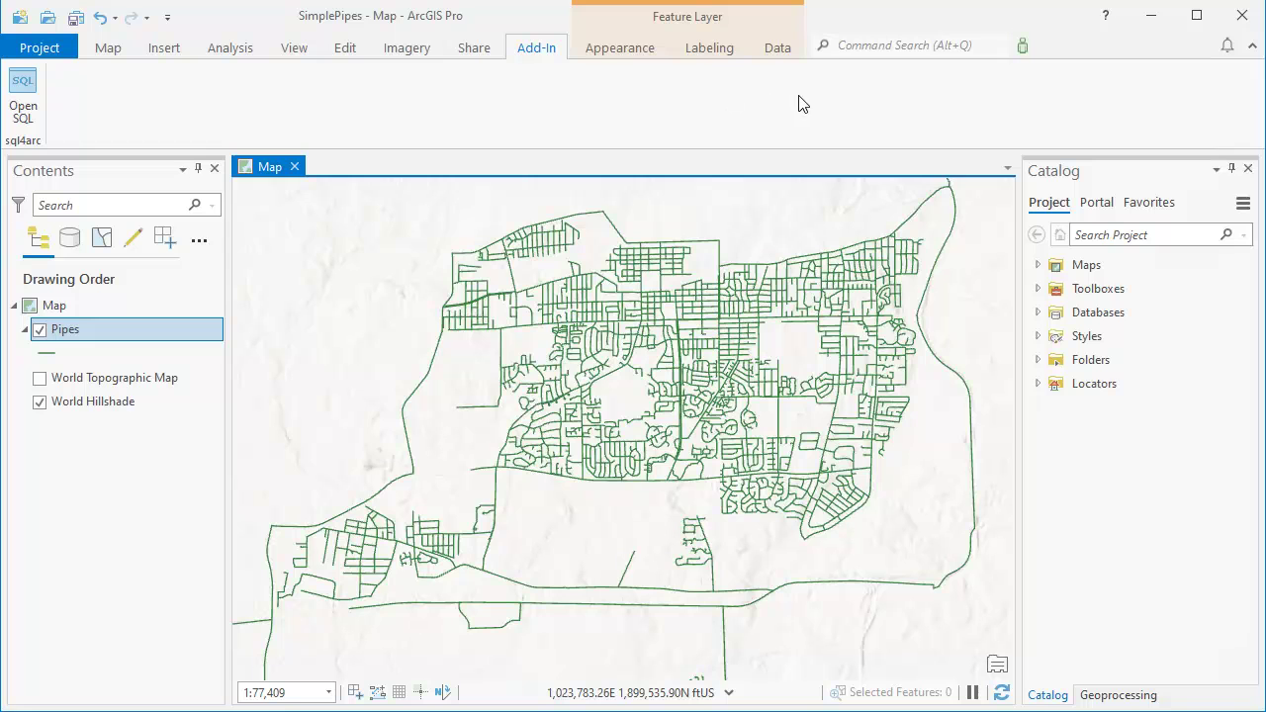
right_click(76, 326)
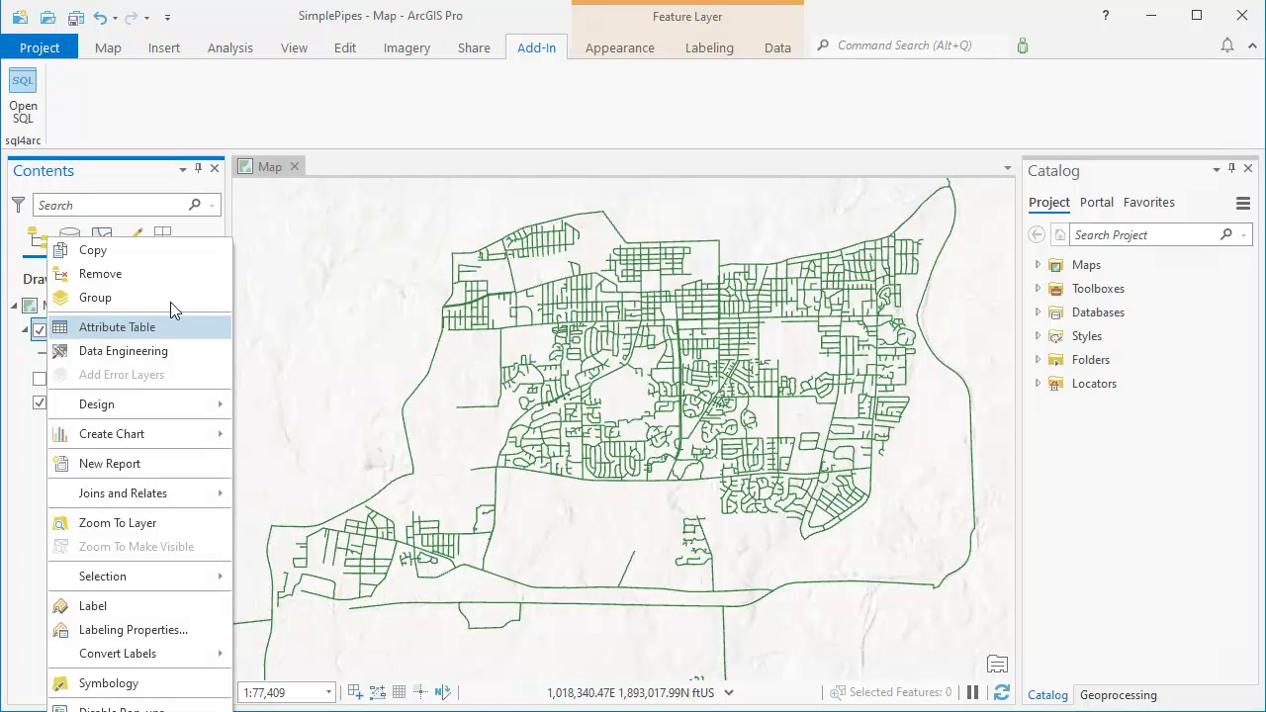
click(516, 105)
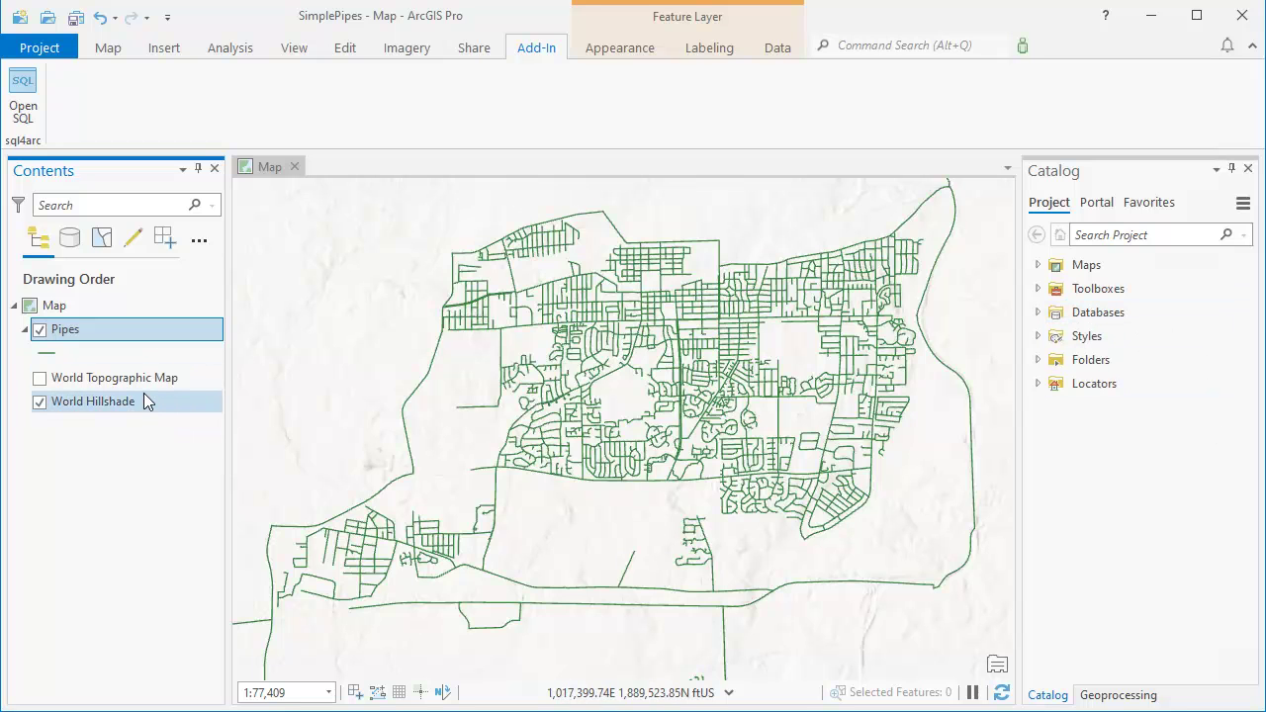
Remove the Pipes layer and re-add the Pipes feature class from Pipes.gdb, zooming to the network.
right_click(148, 328)
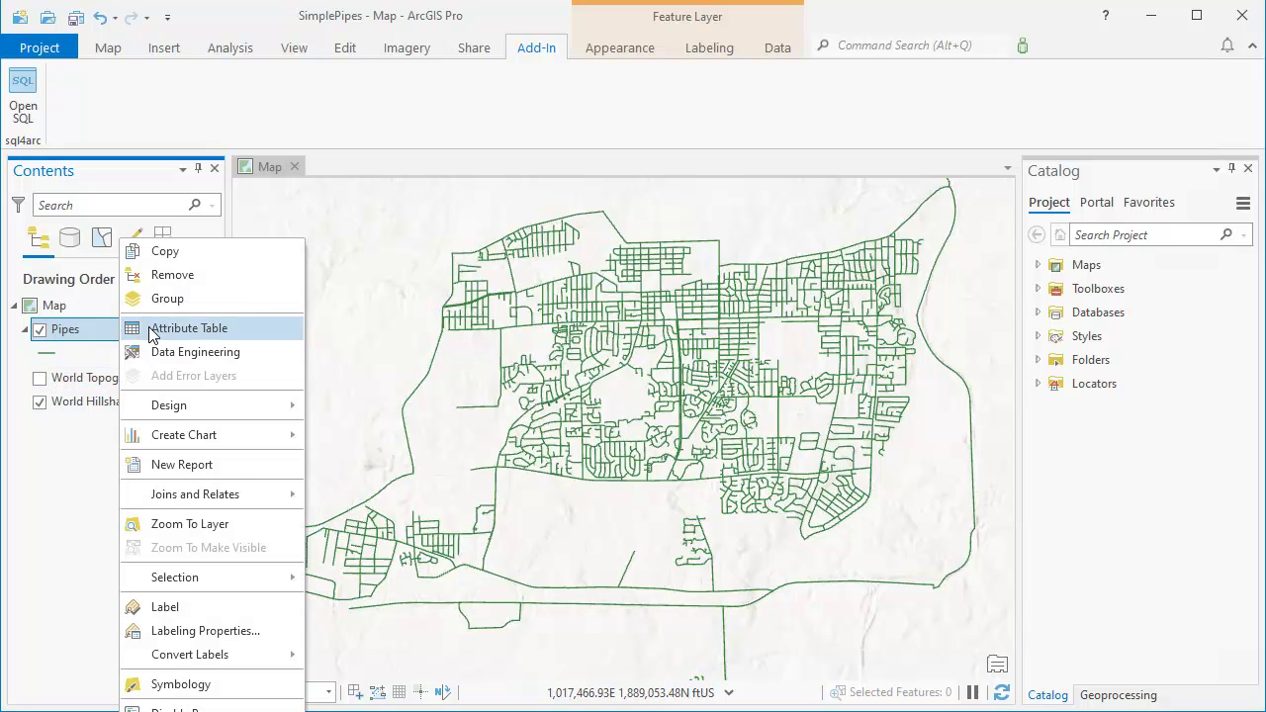
click(197, 280)
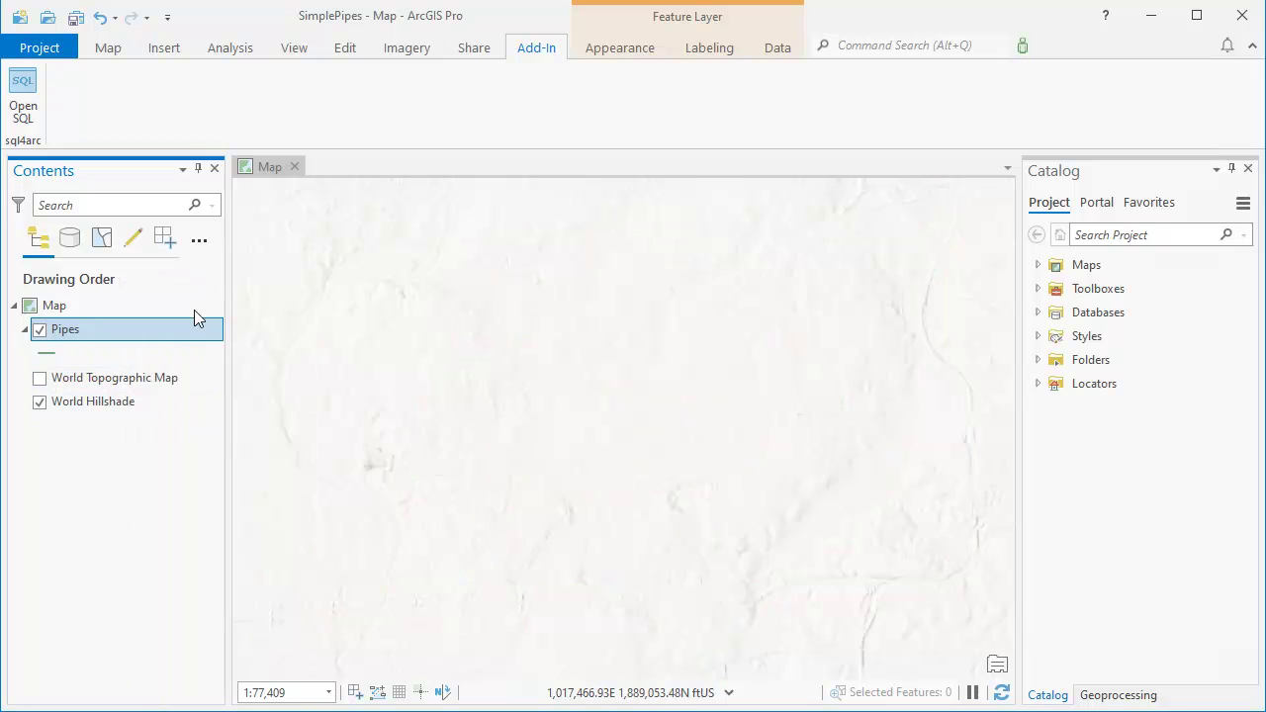
click(109, 50)
click(400, 86)
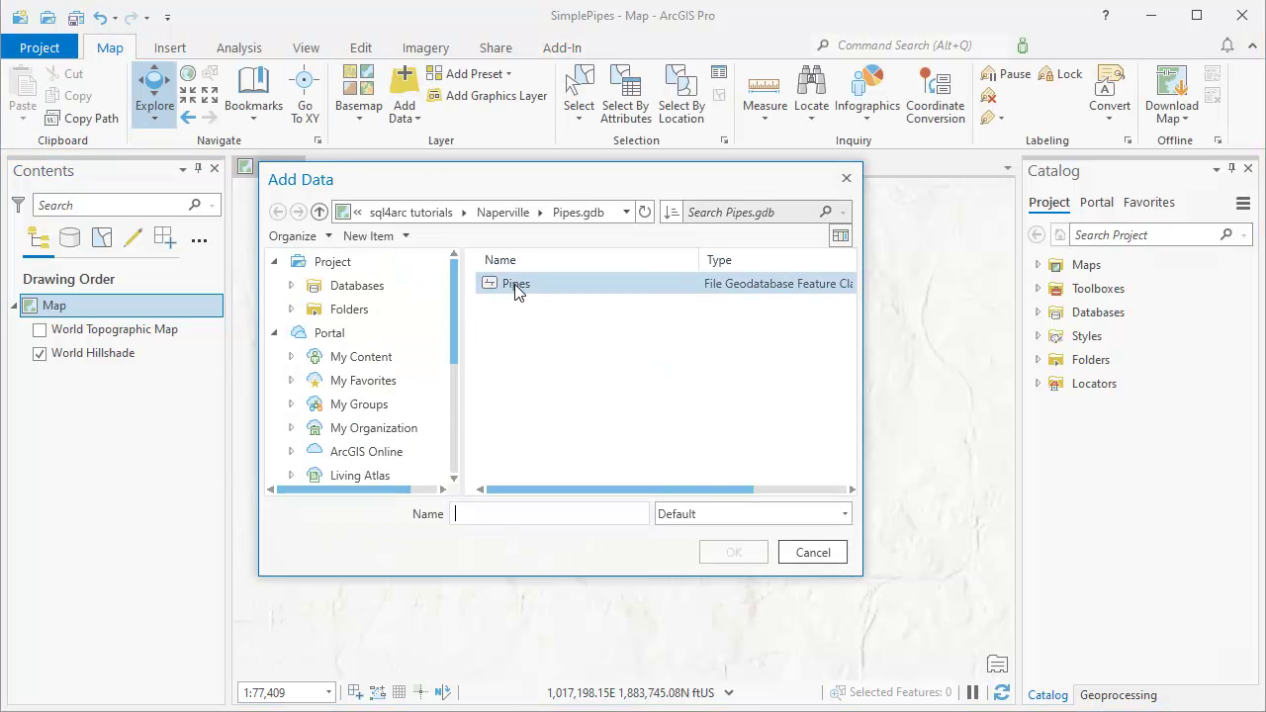
click(514, 287)
click(731, 556)
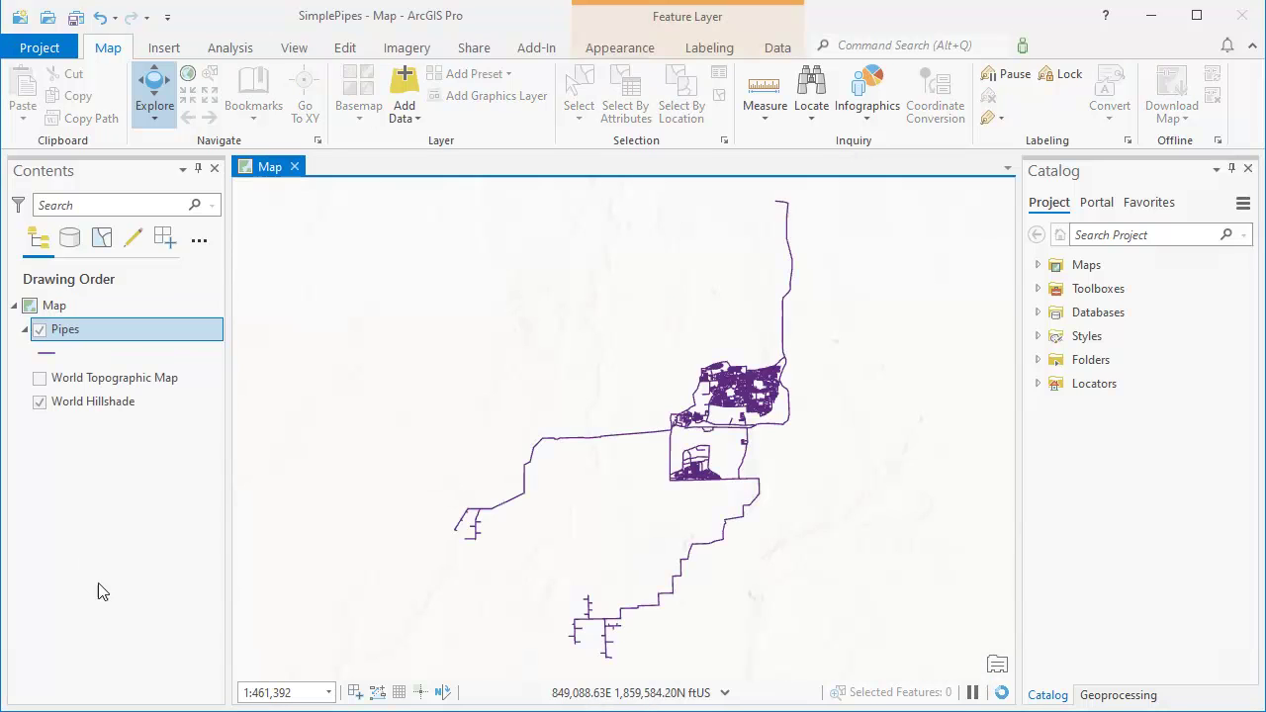
scroll(739, 421, up, 5)
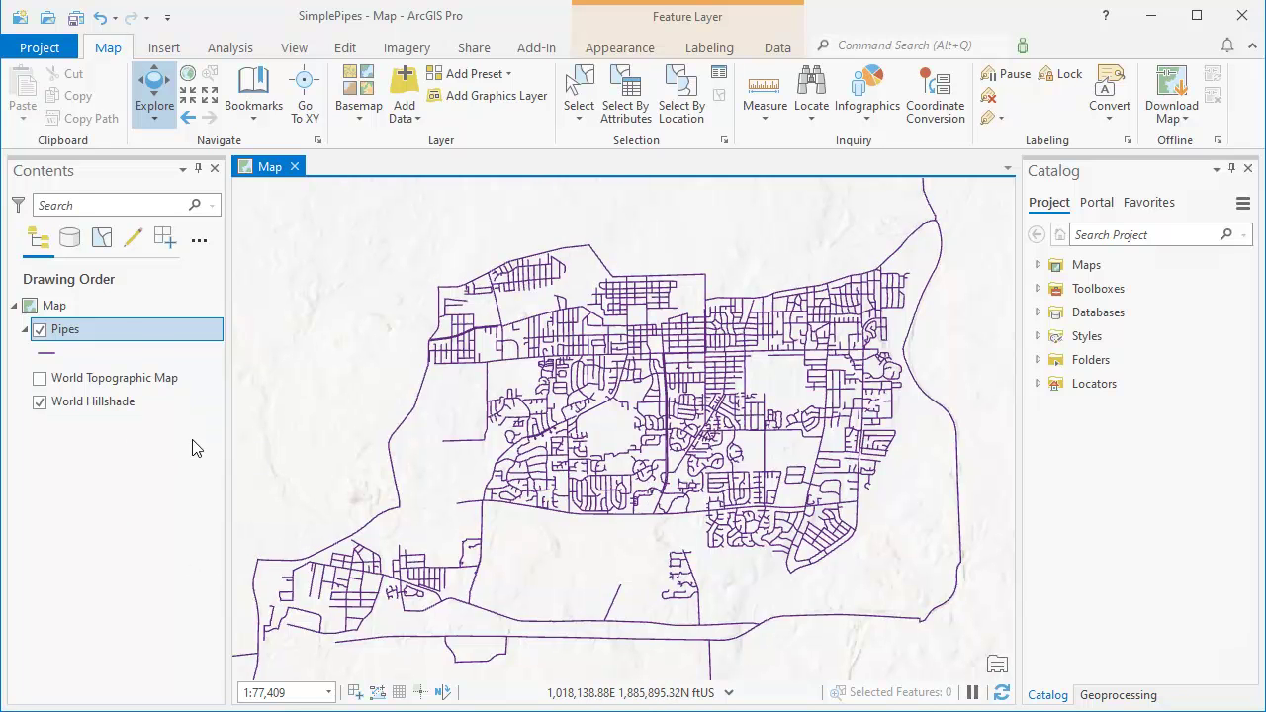
Open the Pipes attribute table and scroll right to the PipeType, Source and Diameter columns.
right_click(124, 341)
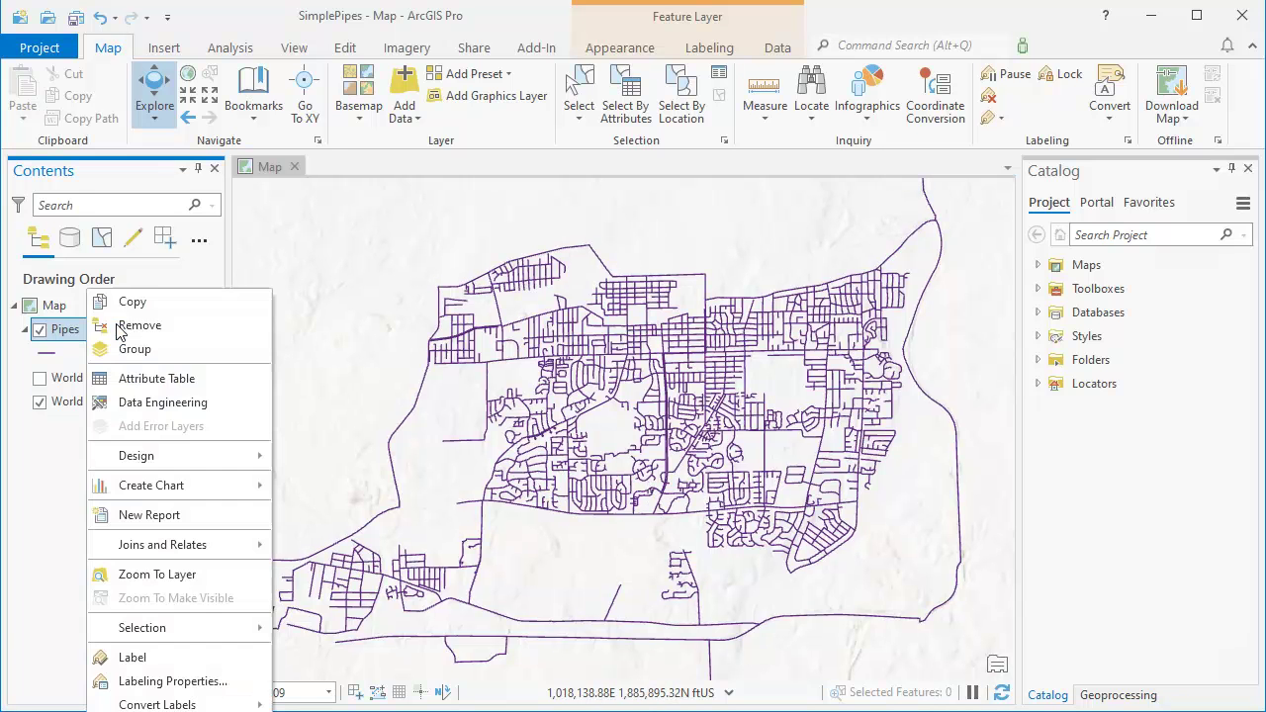
click(166, 379)
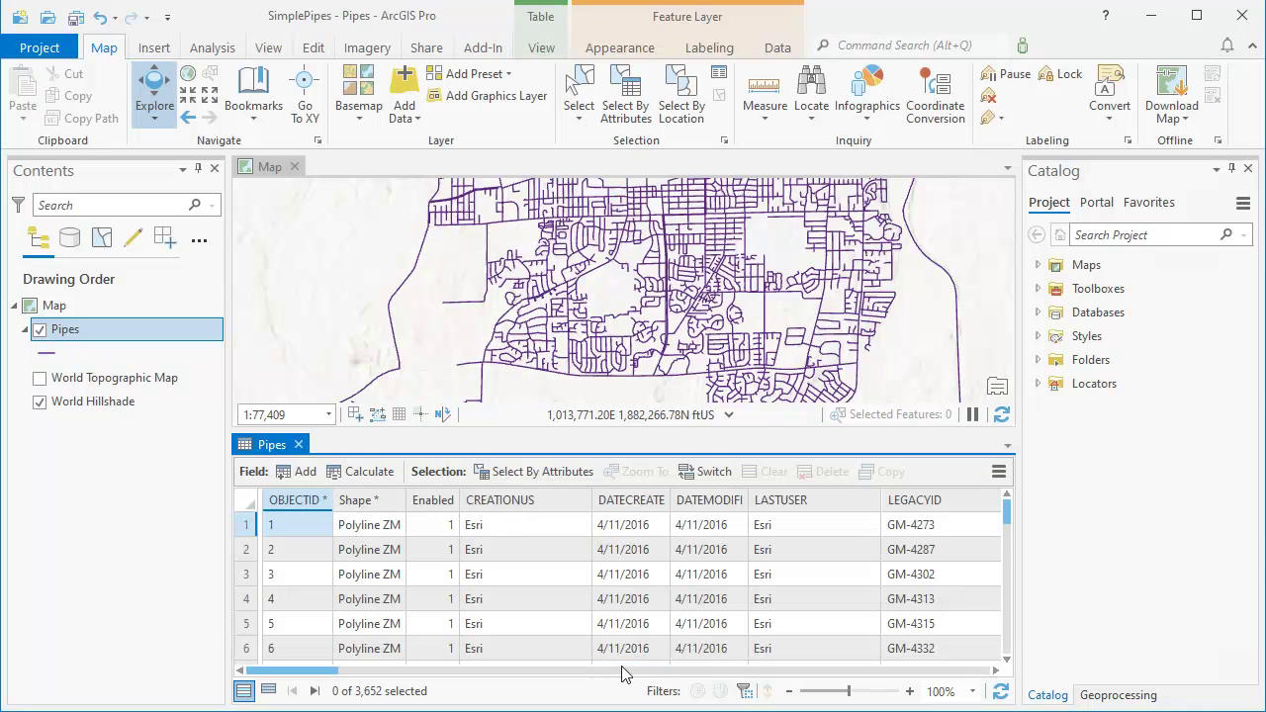
drag(331, 672, 997, 681)
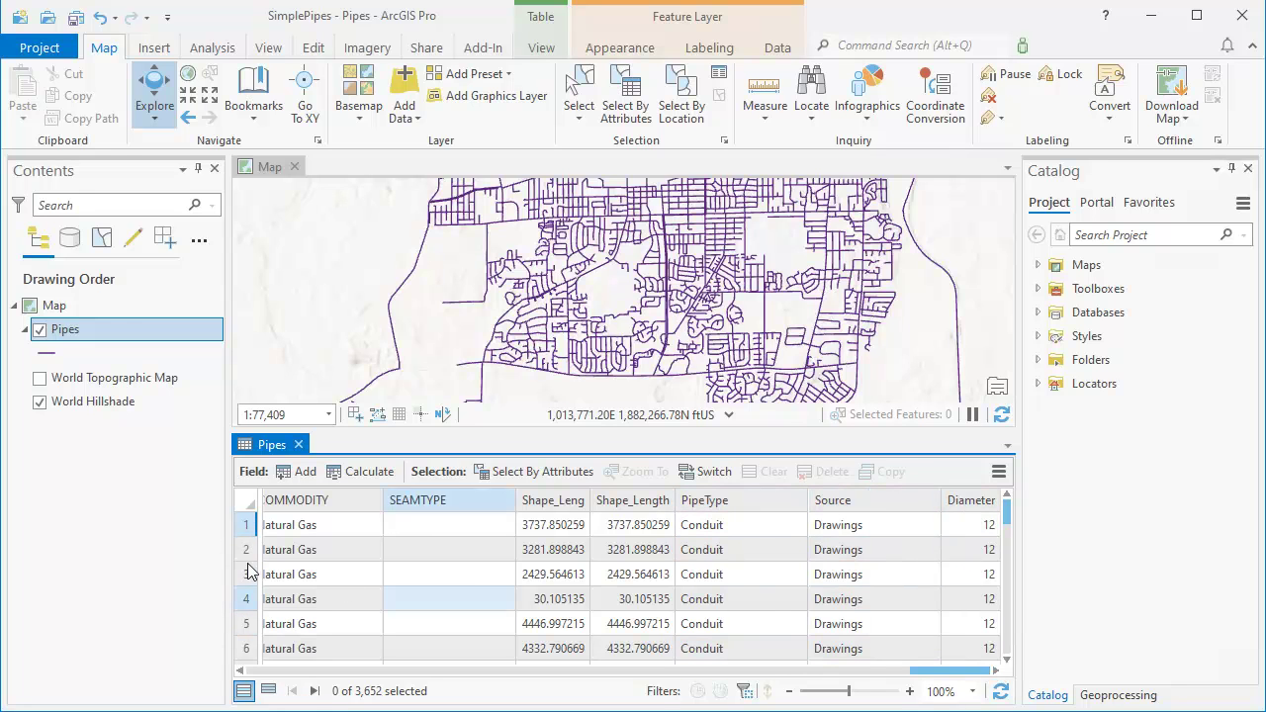
right_click(94, 329)
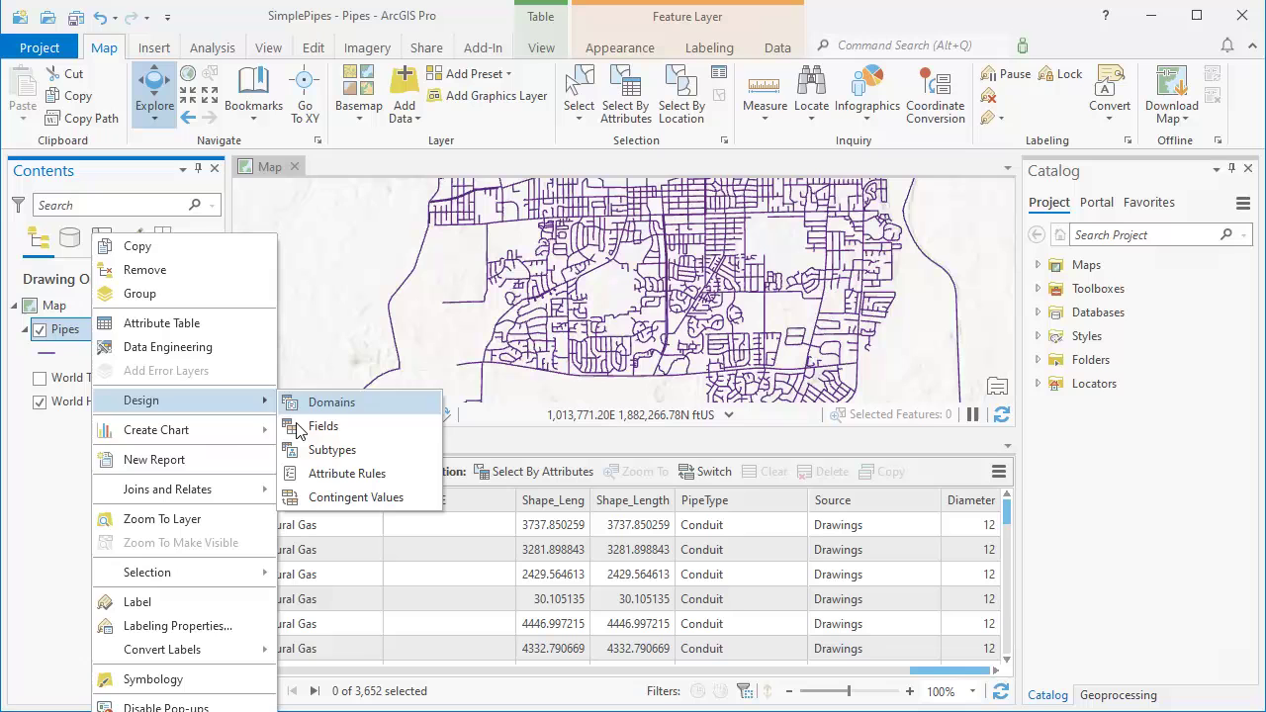
click(82, 469)
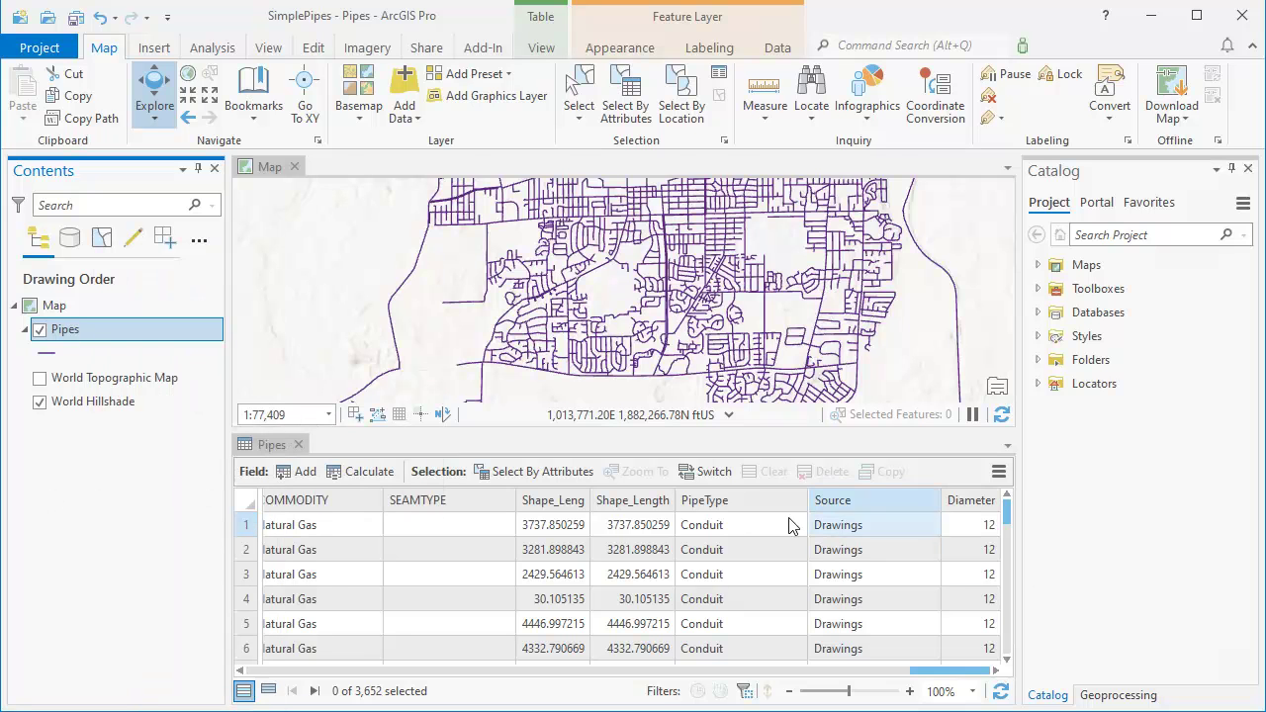